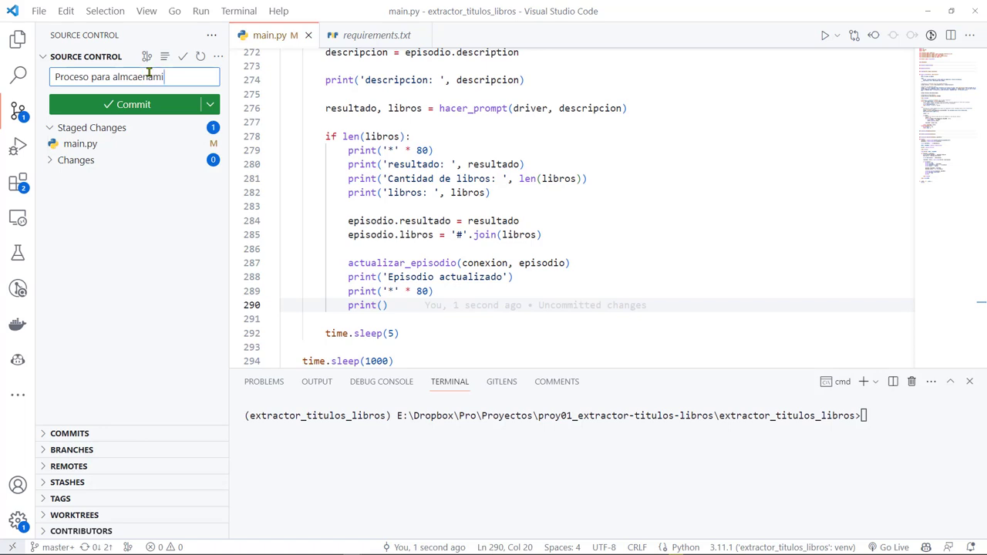
Commit main.py with the corrected message '…almacenamiento de libros en la BD' and run python main.py
key(BackSpace)
key(BackSpace)
key(BackSpace)
key(BackSpace)
key(BackSpace)
key(BackSpace)
key(BackSpace)
text(macenamiento de libros en la BD)
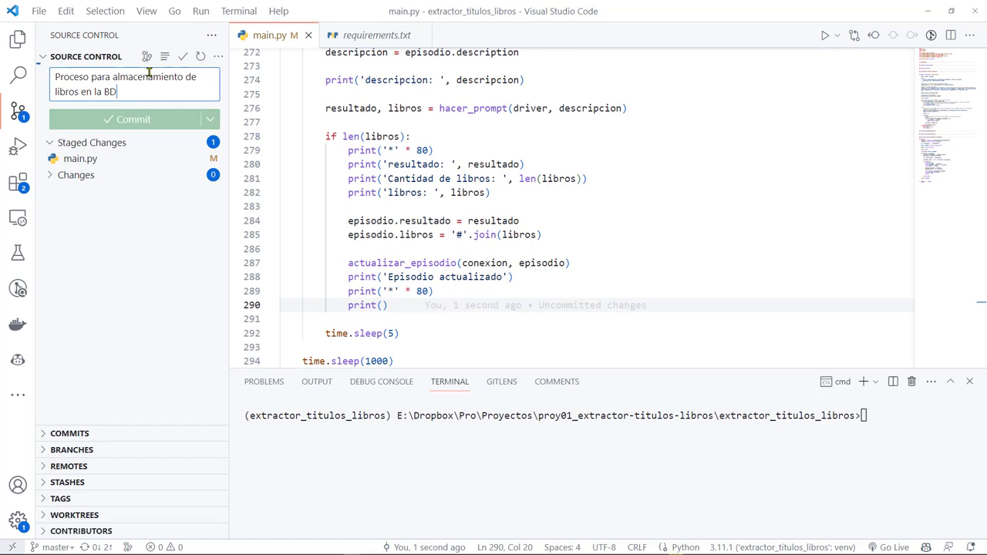
key(ctrl+Return)
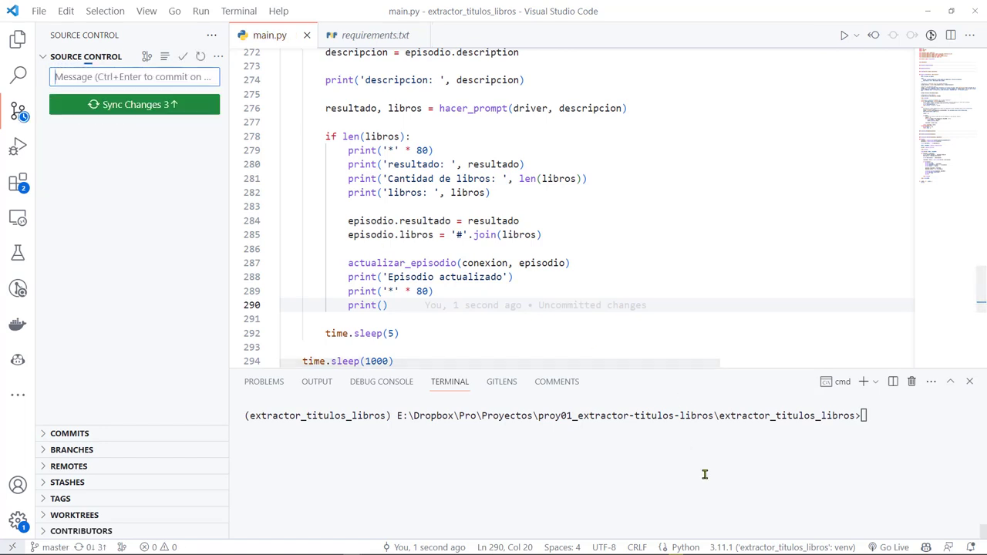
text(python)
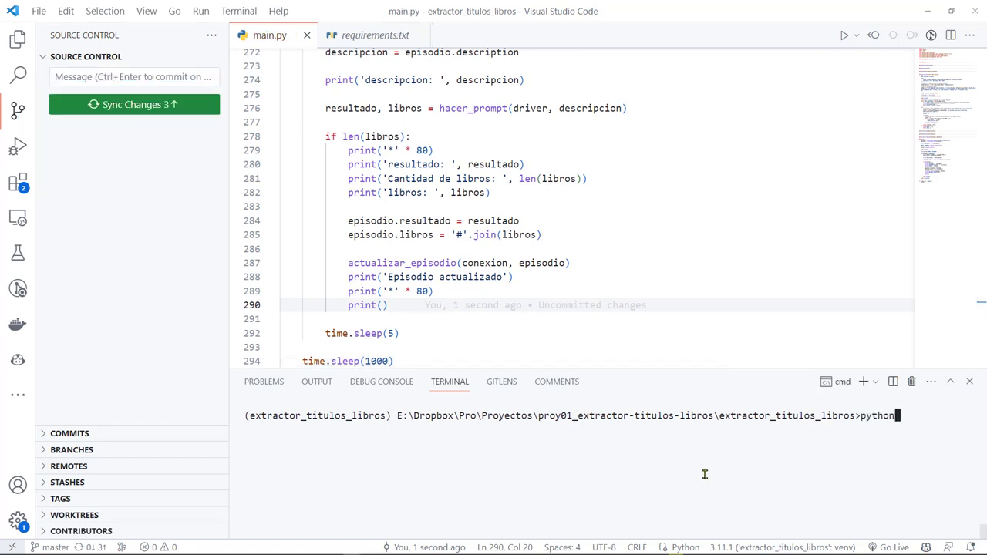
text( main.py)
key(Return)
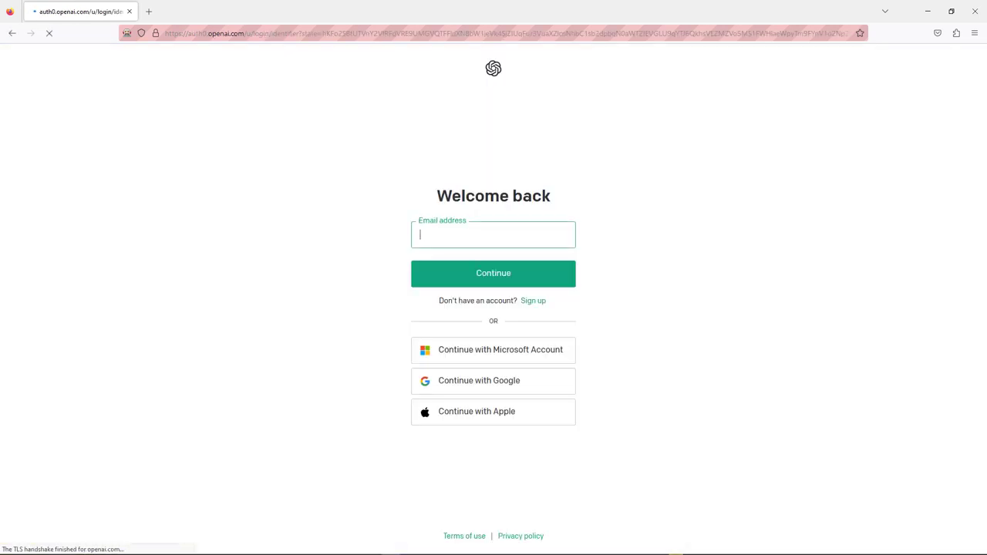
Sign in with the account e-mail and password, then paste and send the first episode's book-title prompt
key(Return)
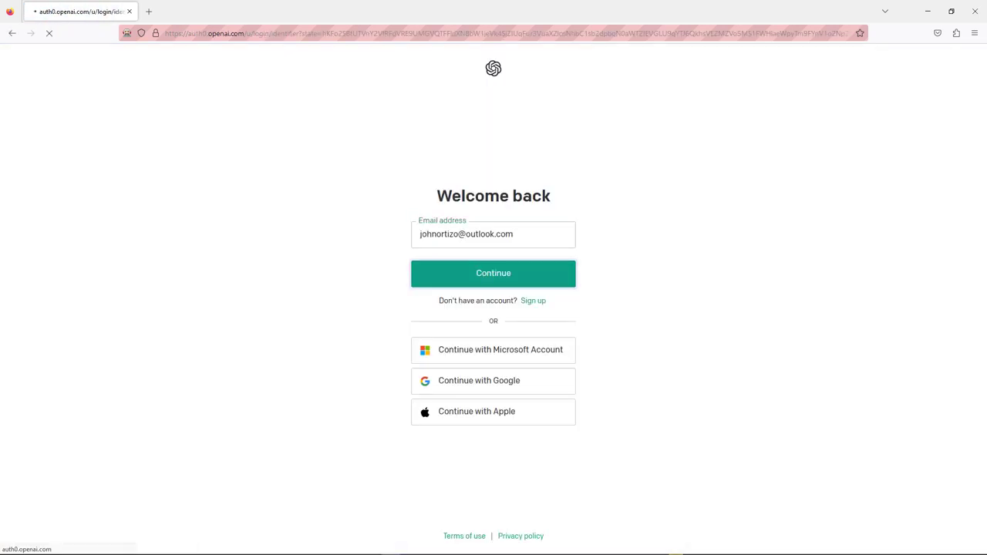
text(*************)
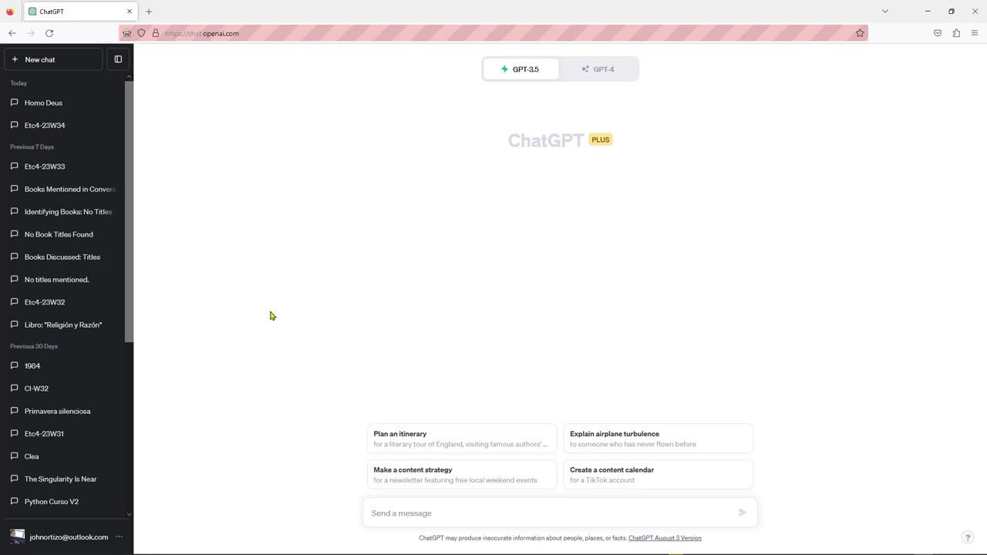
key(ctrl+v)
key(Return)
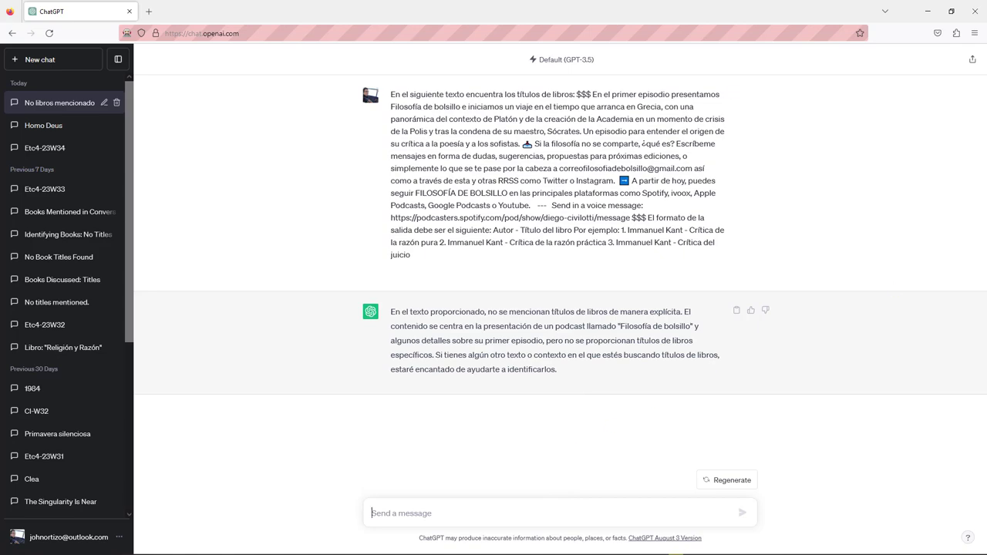
Check the script output in VS Code, then paste and send the next episode's book-title prompt
key(alt+Tab)
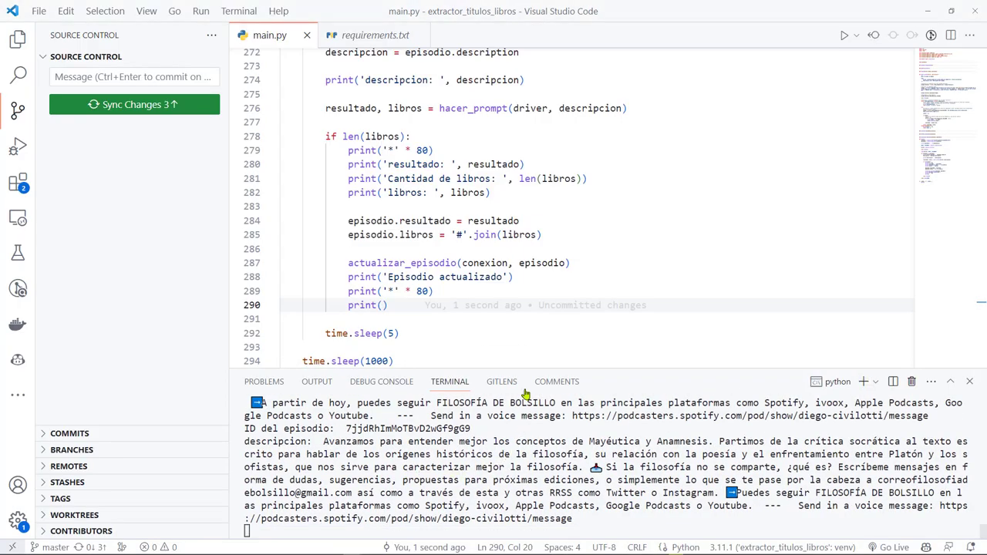
key(alt+Tab)
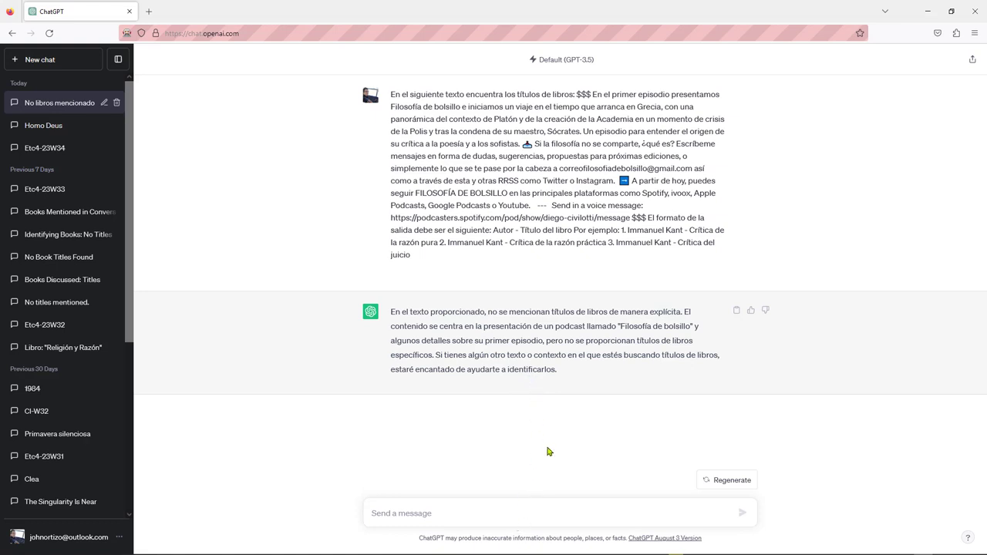
key(ctrl+v)
key(Return)
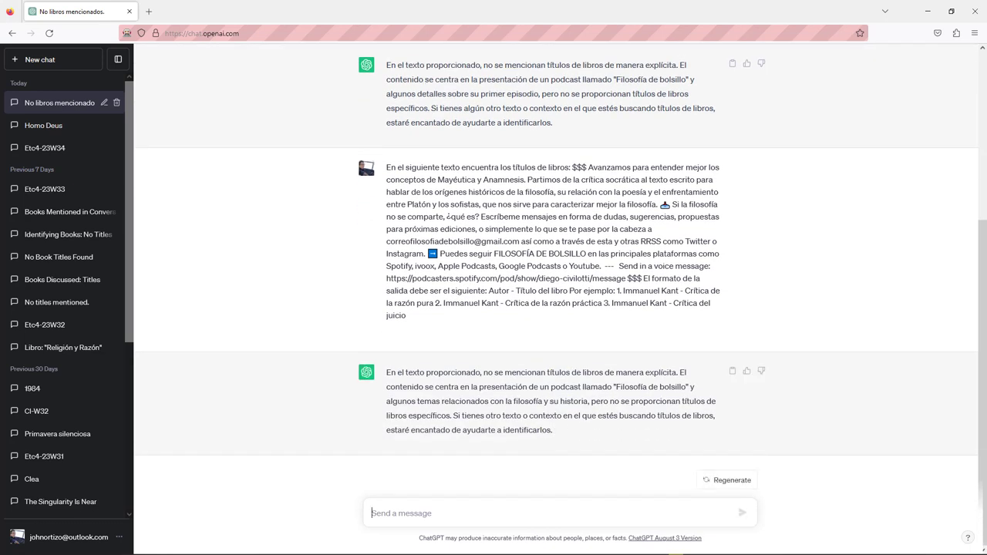
Check the terminal output again, then paste and send the third episode's book-title prompt
key(alt+Tab)
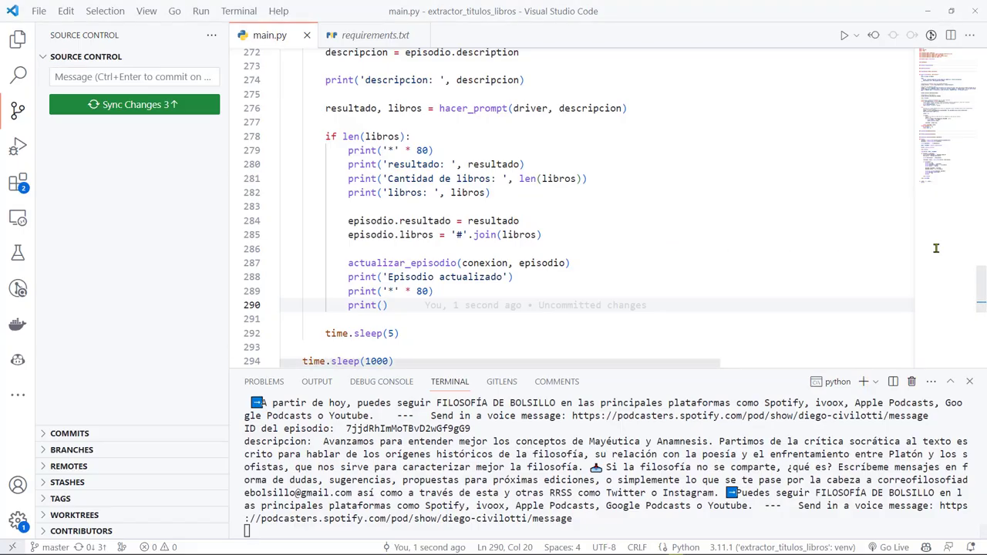
key(alt+Tab)
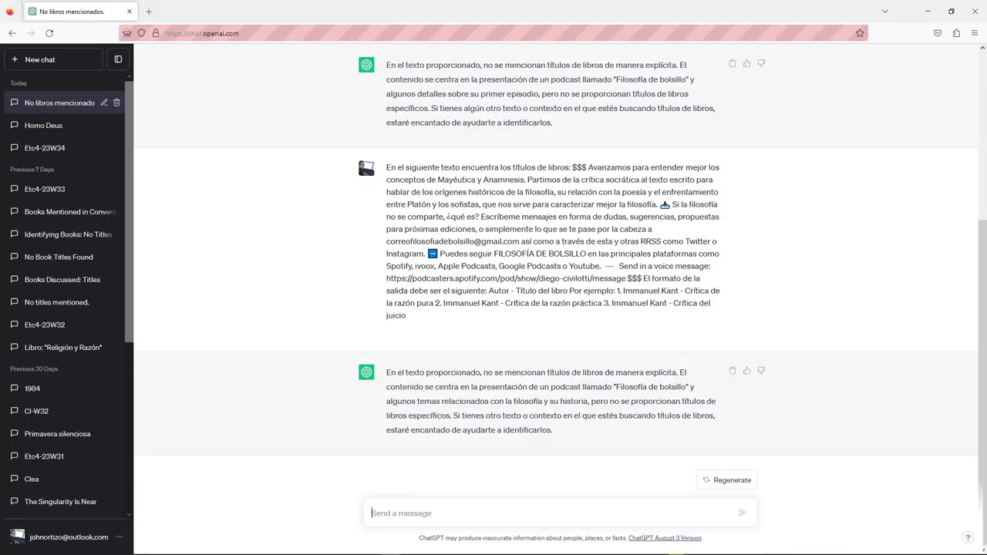
key(alt+Tab)
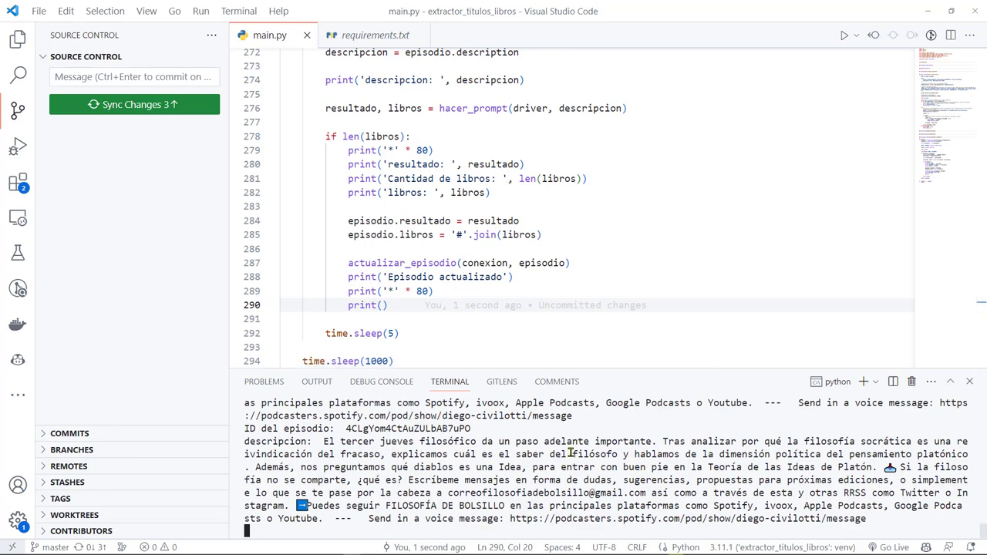
key(alt+Tab)
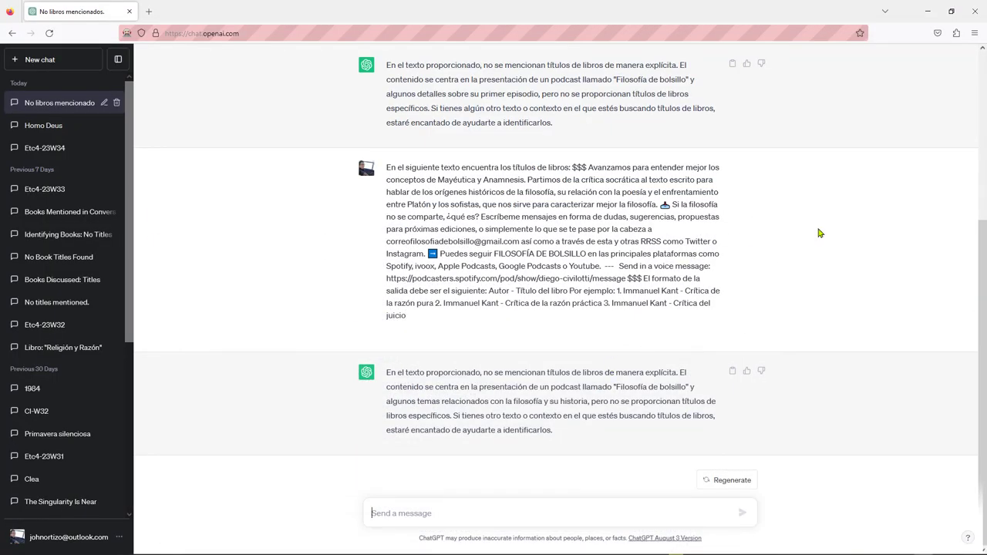
key(ctrl+v)
key(Return)
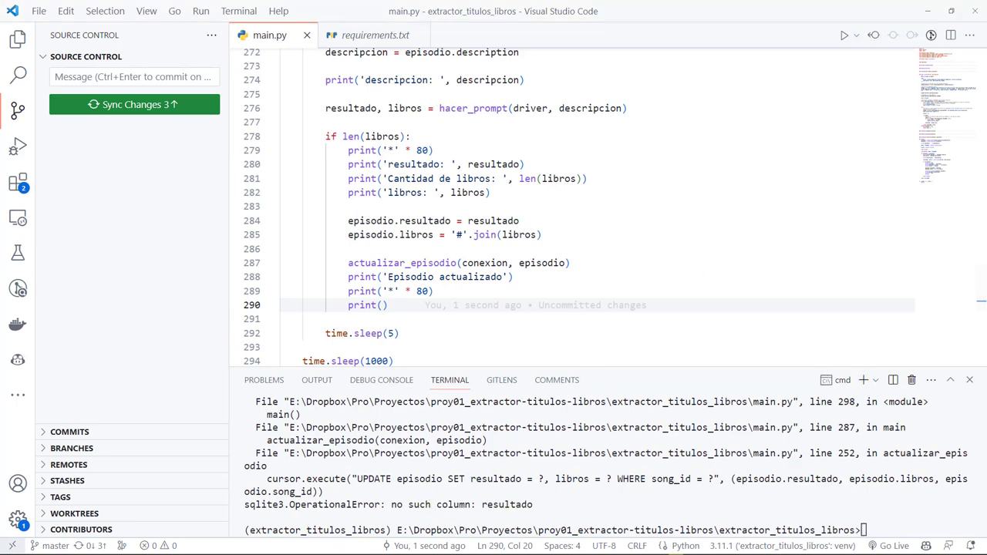
click(728, 489)
double_click(767, 479)
key(ctrl+p)
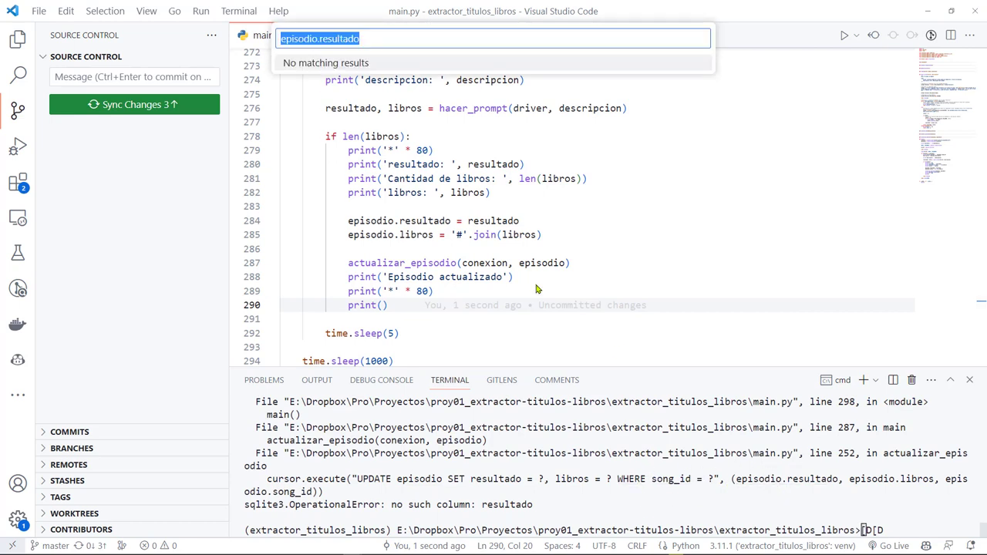
click(461, 150)
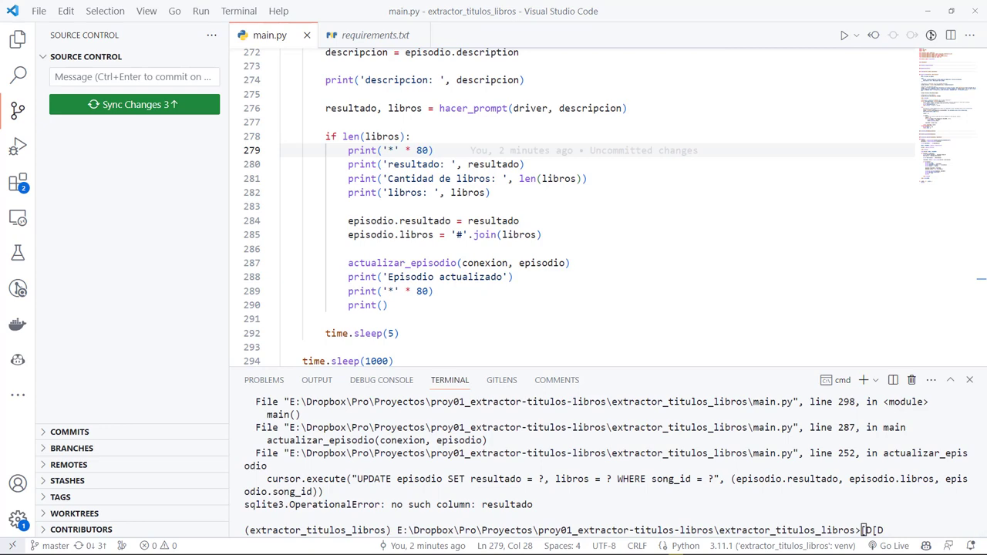
key(alt+Tab)
key(ctrl+1)
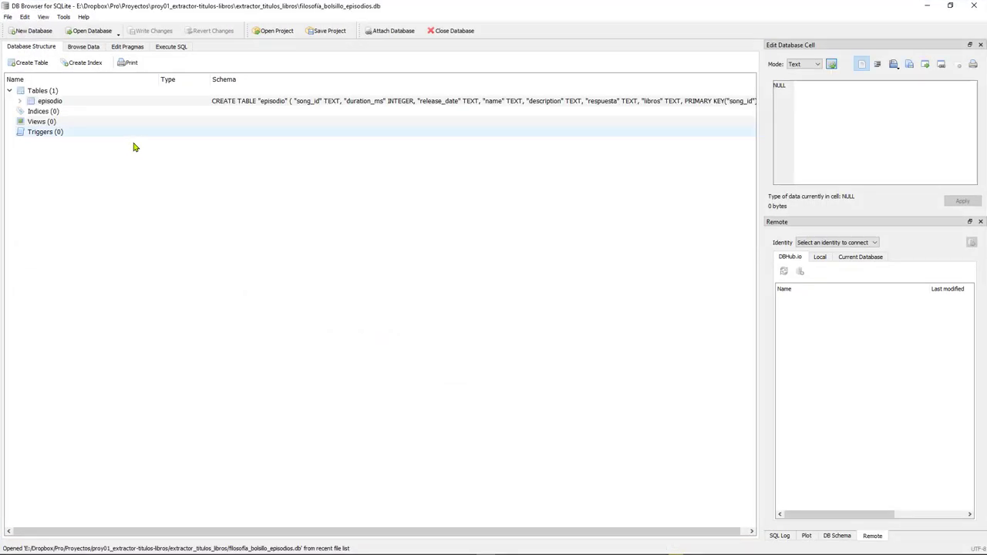
click(21, 102)
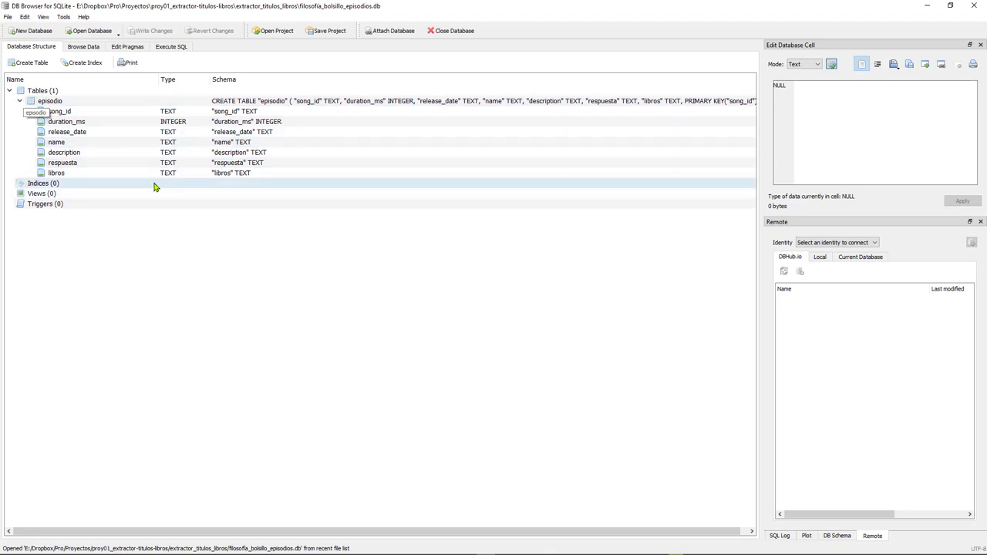
key(alt+Tab)
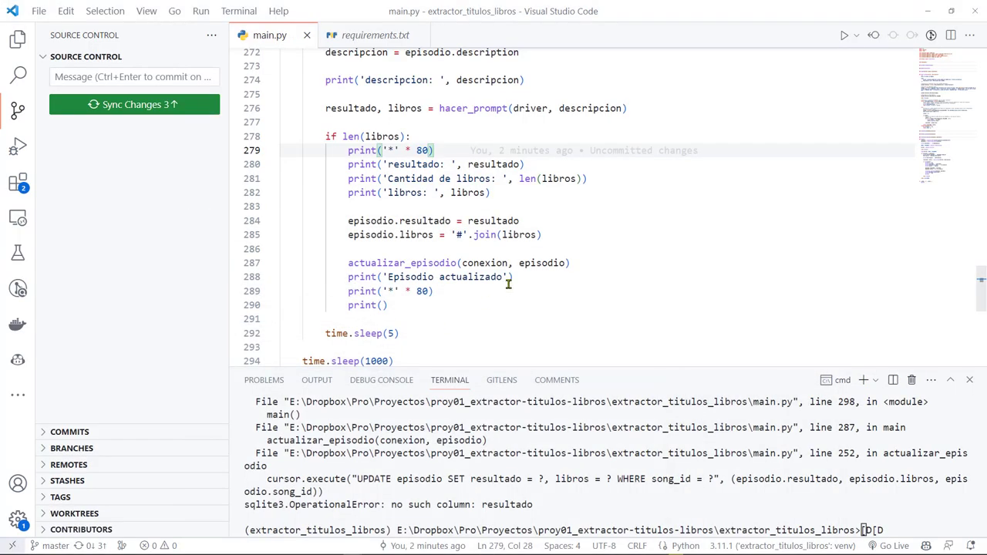
Rename resultado to respuesta where the main loop stores the result on line 284
click(506, 291)
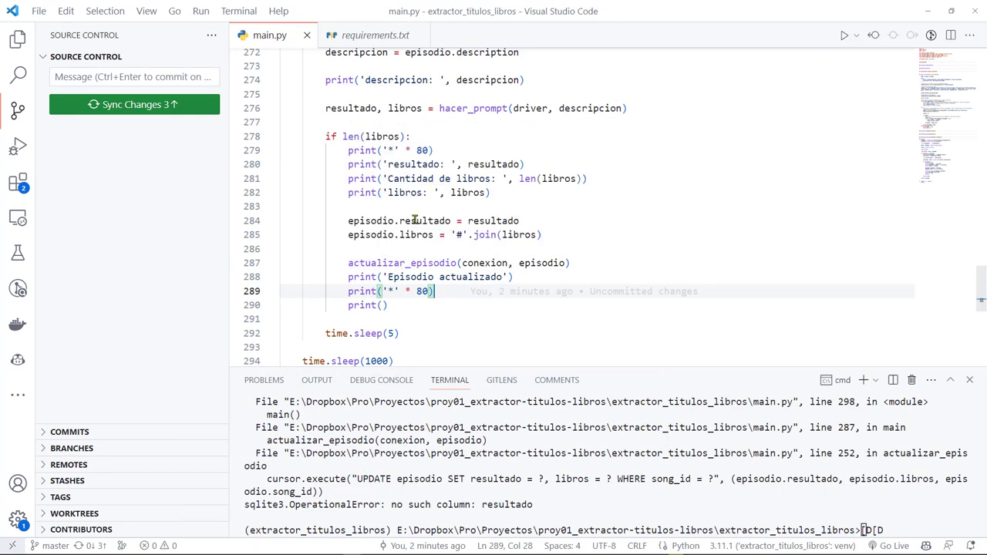
click(416, 221)
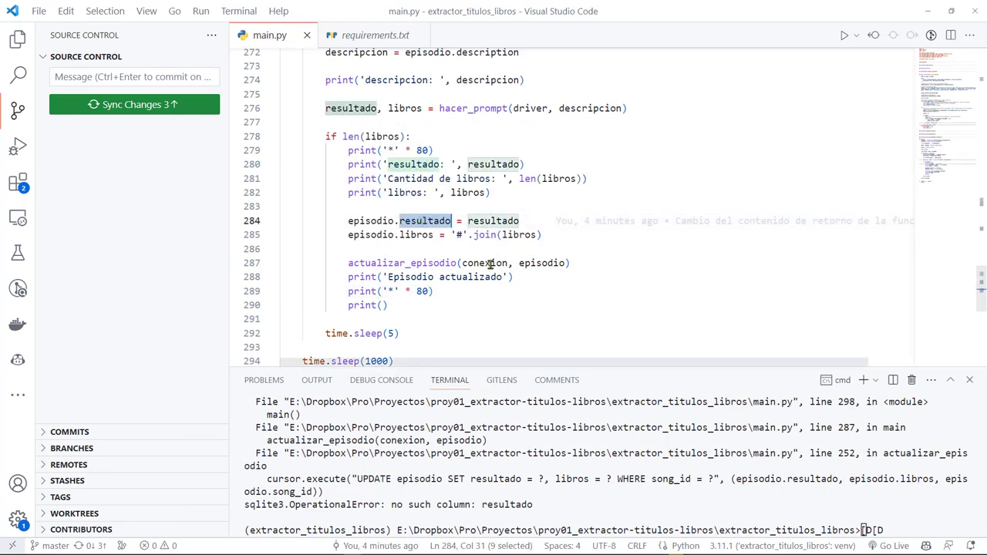
key(Delete)
key(Delete)
key(Delete)
key(Delete)
key(Delete)
key(Delete)
text(puesta)
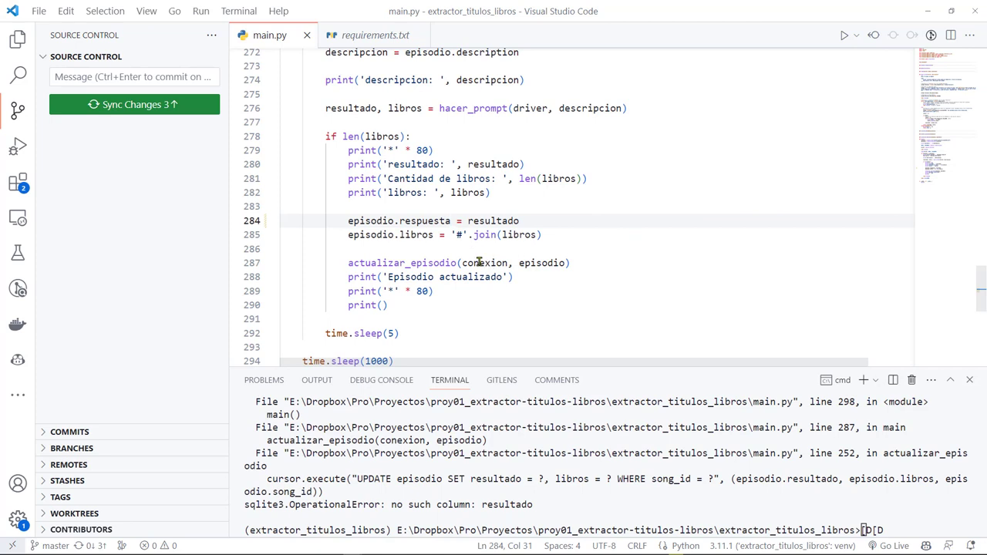
click(473, 315)
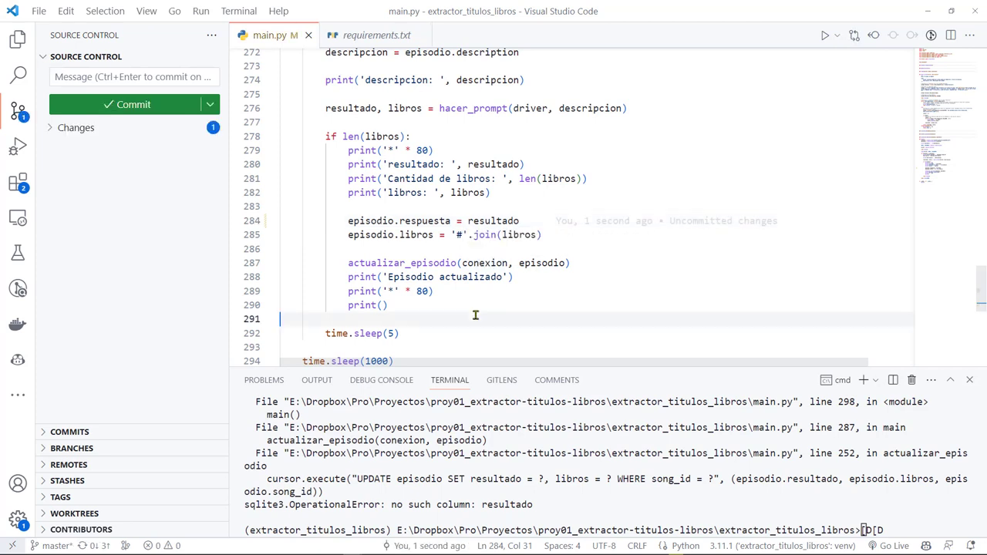
click(507, 205)
double_click(502, 221)
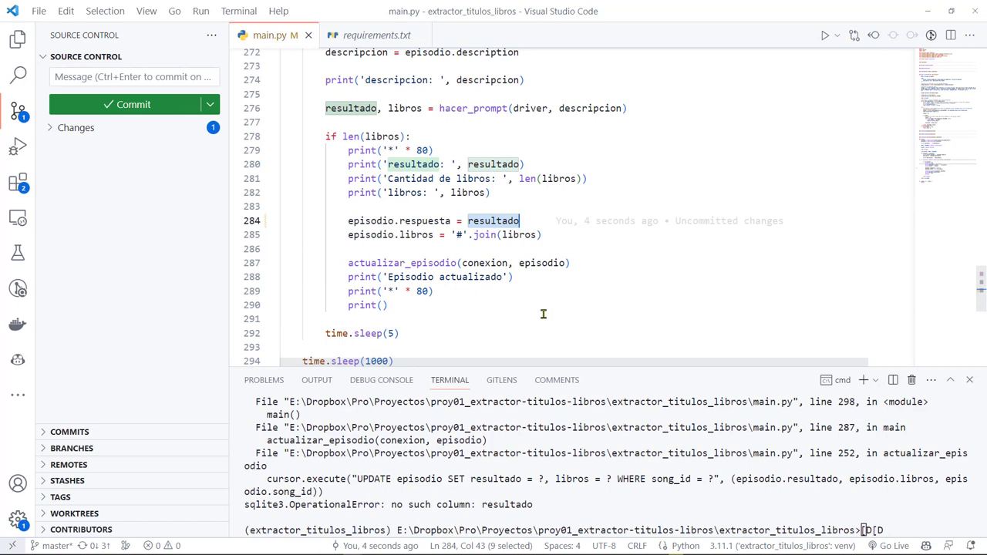
click(432, 222)
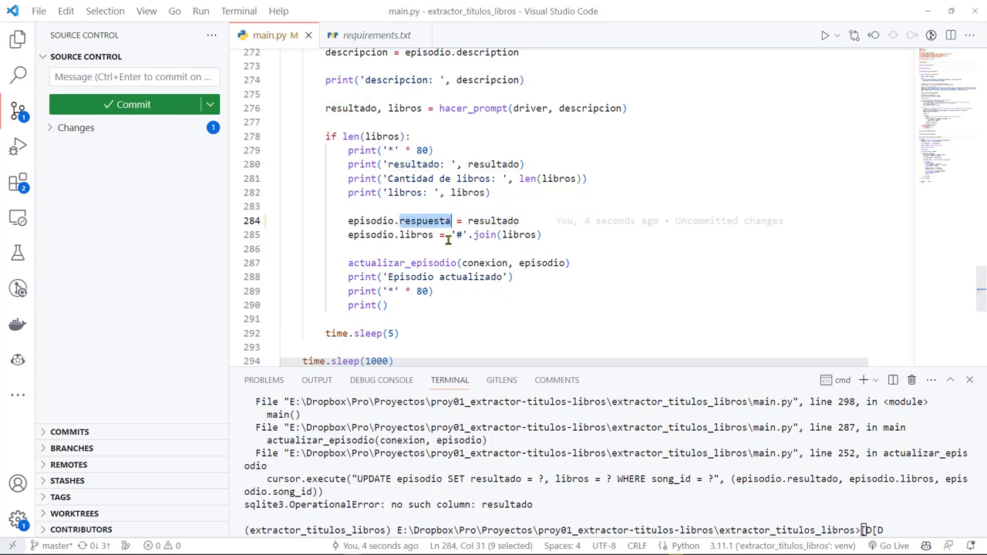
click(461, 263)
click(415, 222)
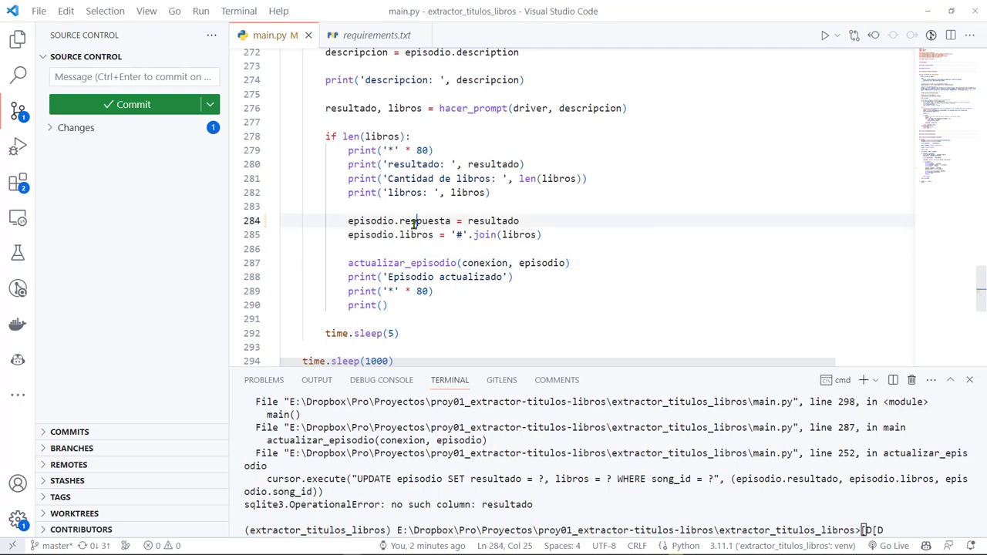
scroll(564, 246, up, 2)
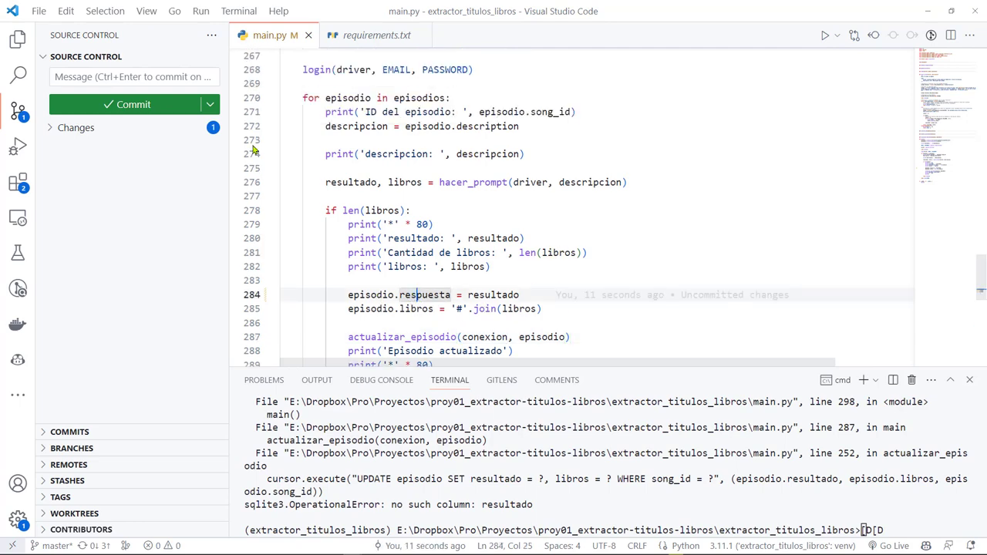
Fold all code, unfold class Episodio, and rename self.resultado to respuesta on line 35
key(ctrl+k)
key(ctrl+0)
key(ctrl+Home)
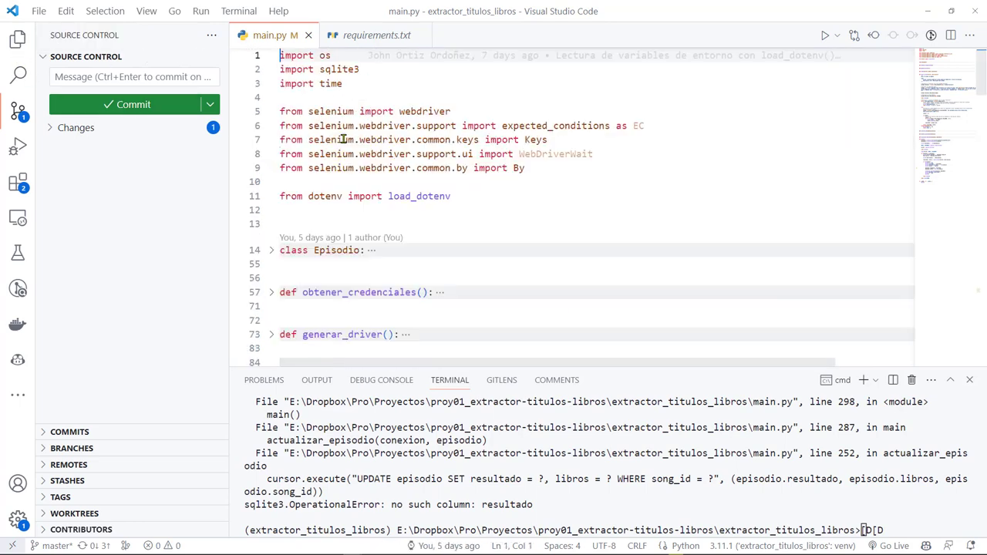
click(270, 251)
scroll(398, 266, down, 3)
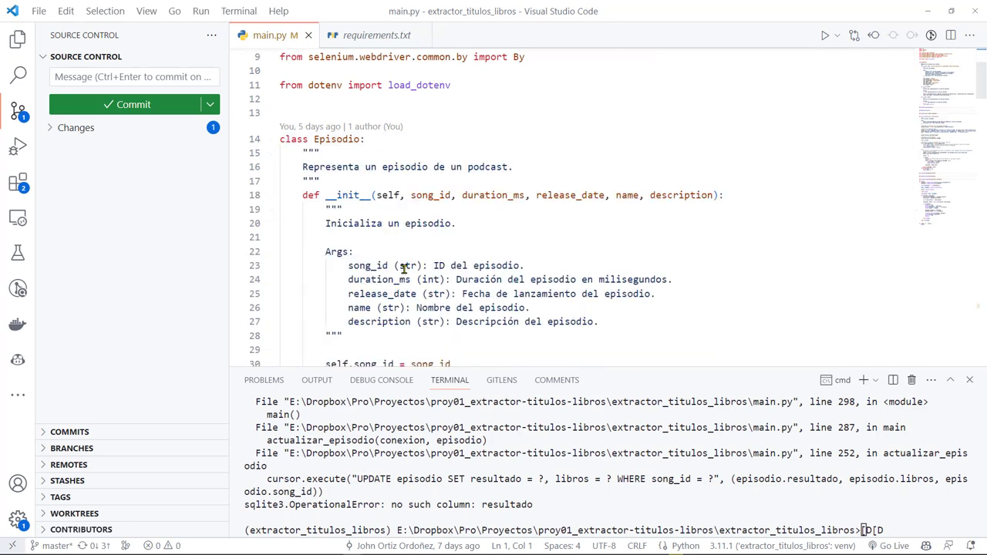
scroll(376, 312, down, 2)
double_click(379, 323)
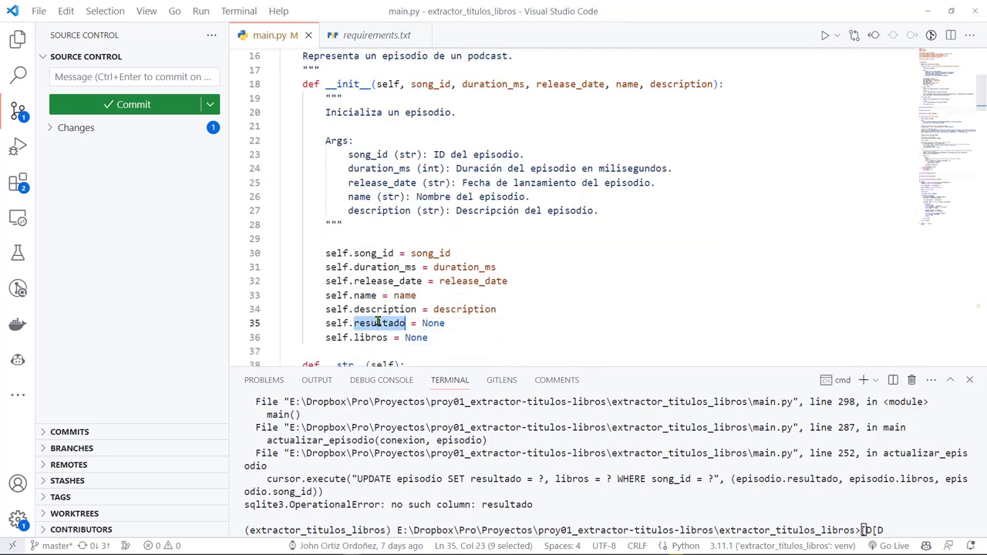
text(respuesta)
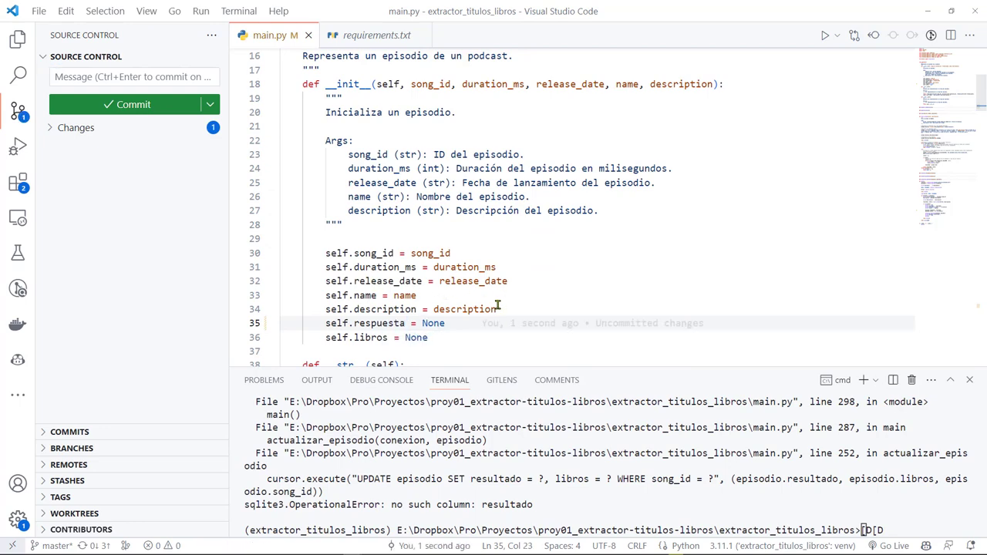
Review the renamed respuesta attribute on line 35, then fold the Episodio class back
scroll(497, 305, down, 3)
double_click(366, 215)
scroll(550, 280, down, 3)
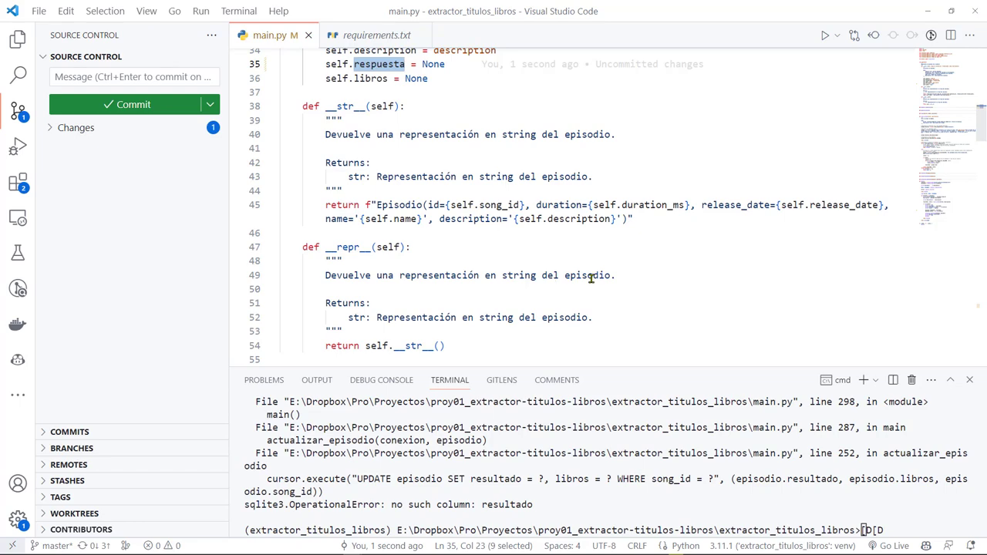
scroll(662, 262, down, 4)
click(606, 178)
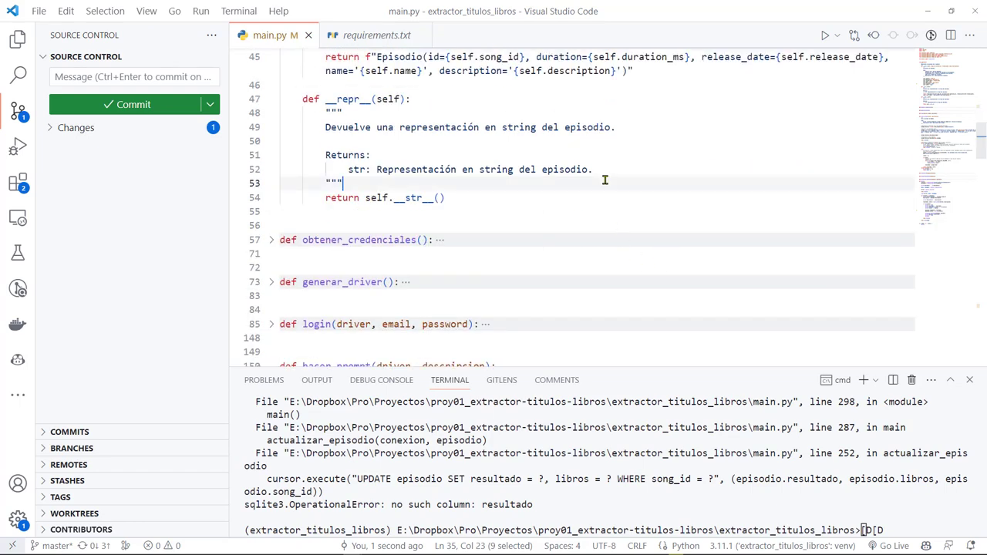
mouse_move(607, 177)
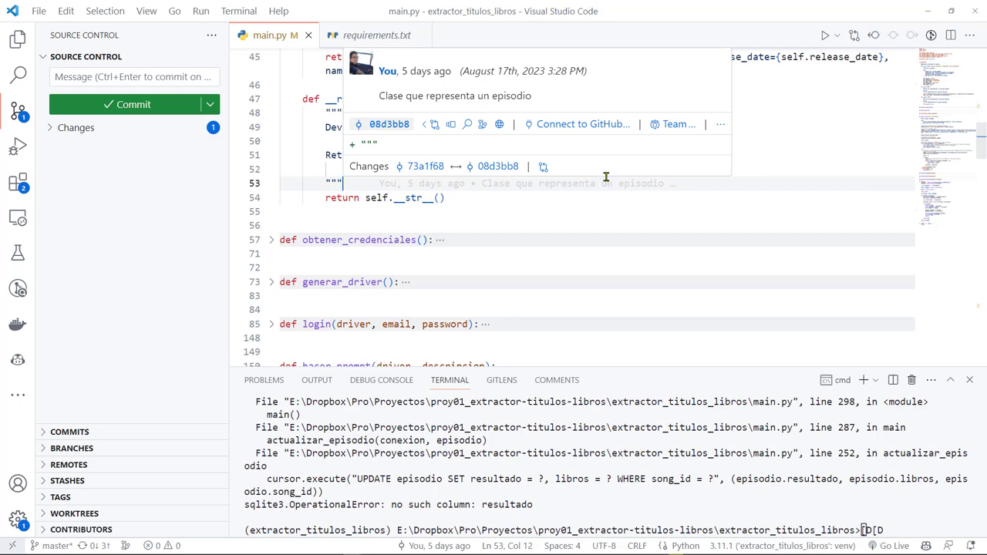
scroll(491, 201, up, 2)
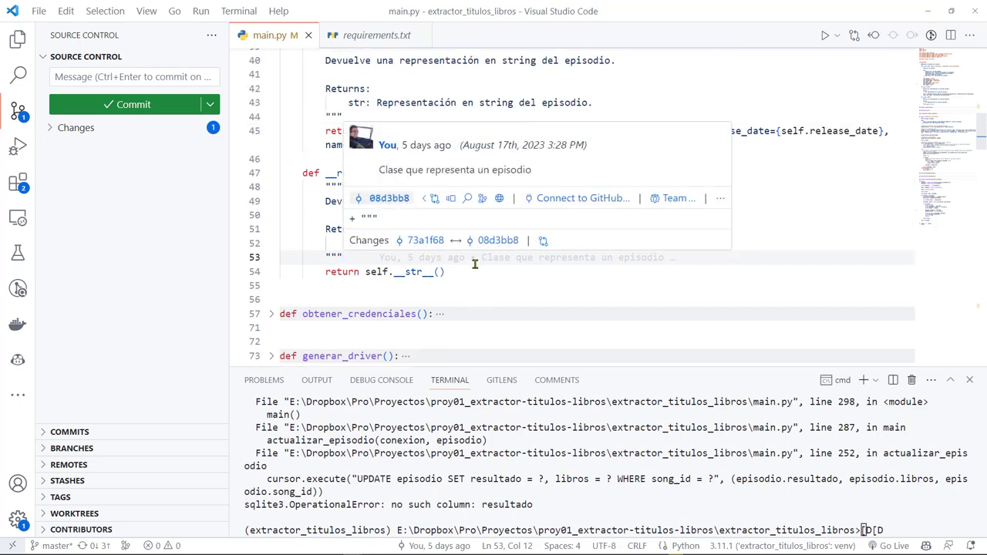
scroll(480, 255, up, 4)
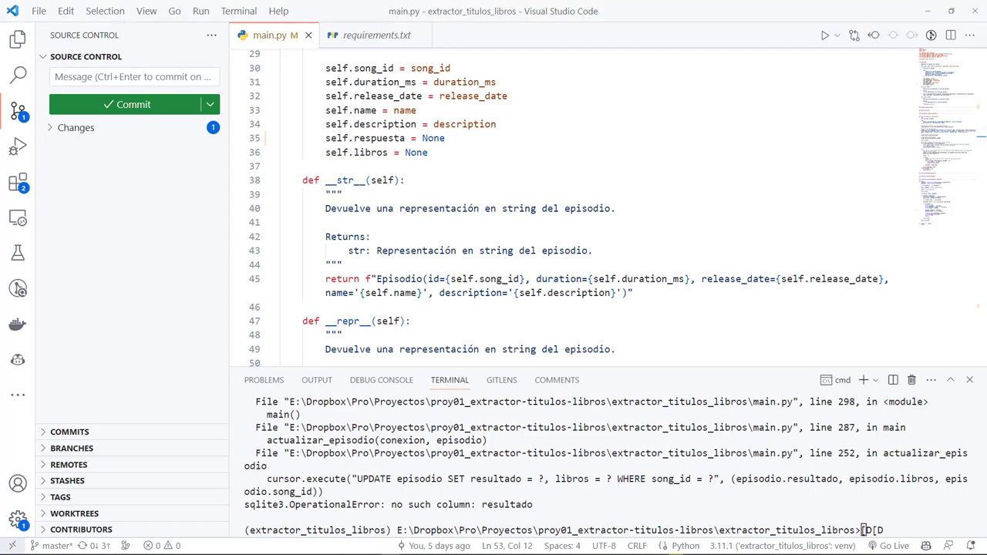
scroll(497, 202, down, 3)
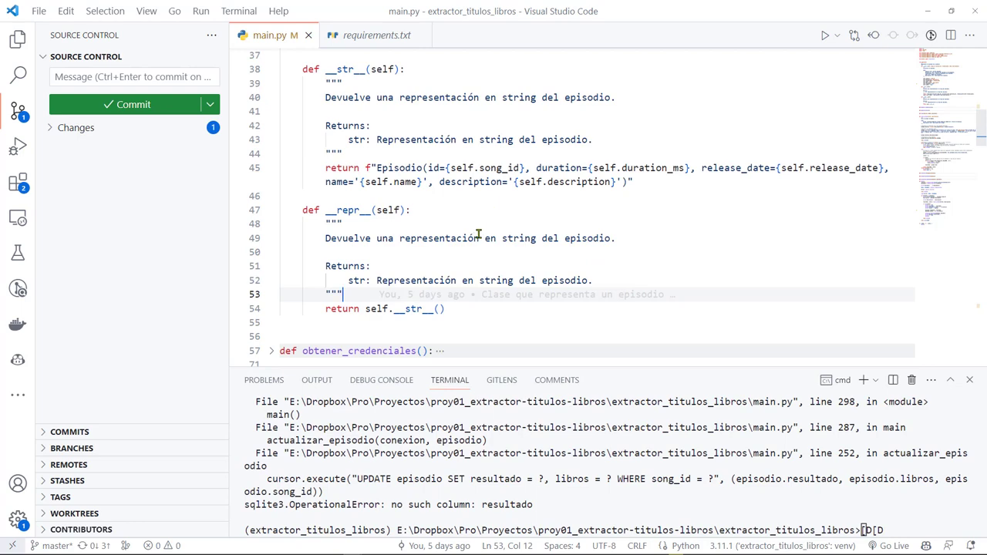
scroll(455, 254, up, 10)
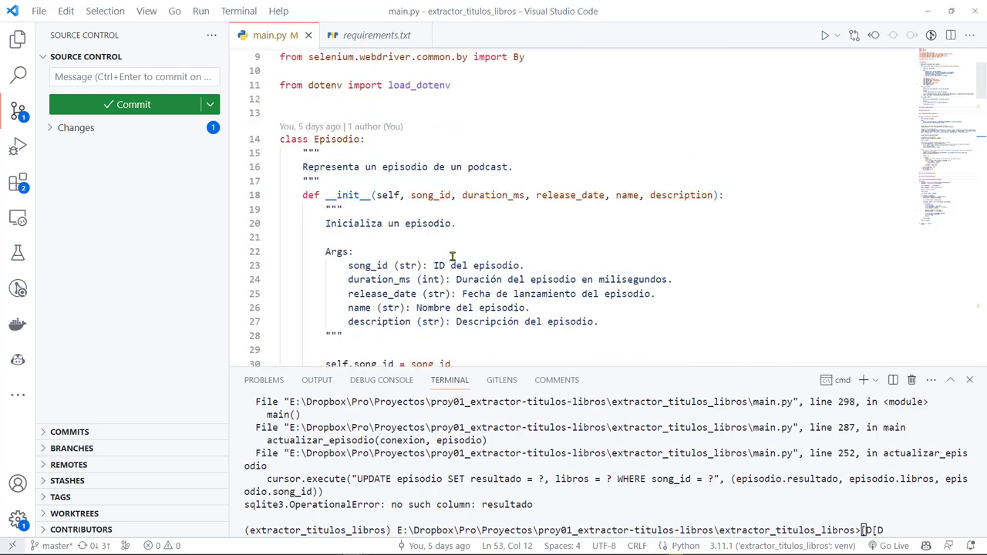
scroll(452, 257, up, 1)
scroll(436, 267, down, 4)
double_click(370, 323)
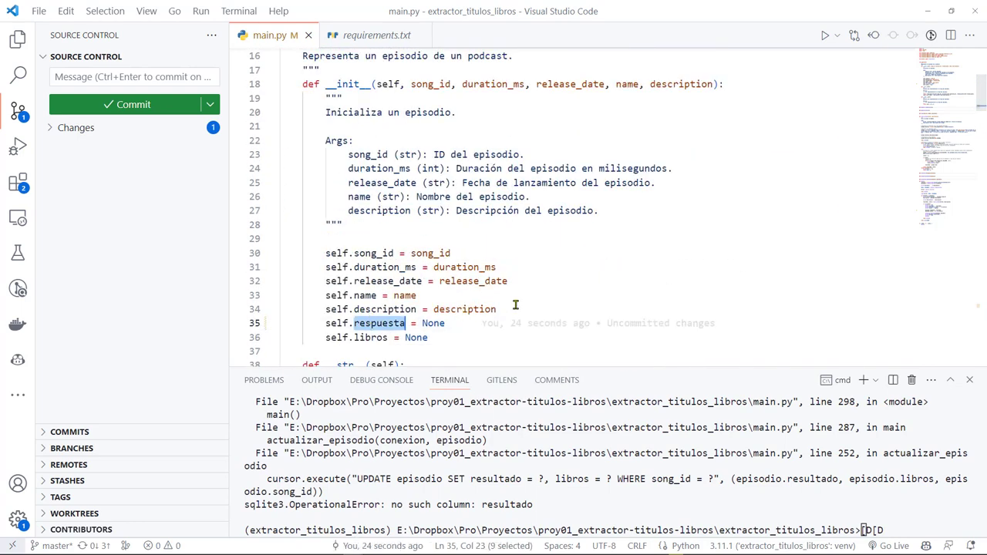
scroll(638, 255, up, 5)
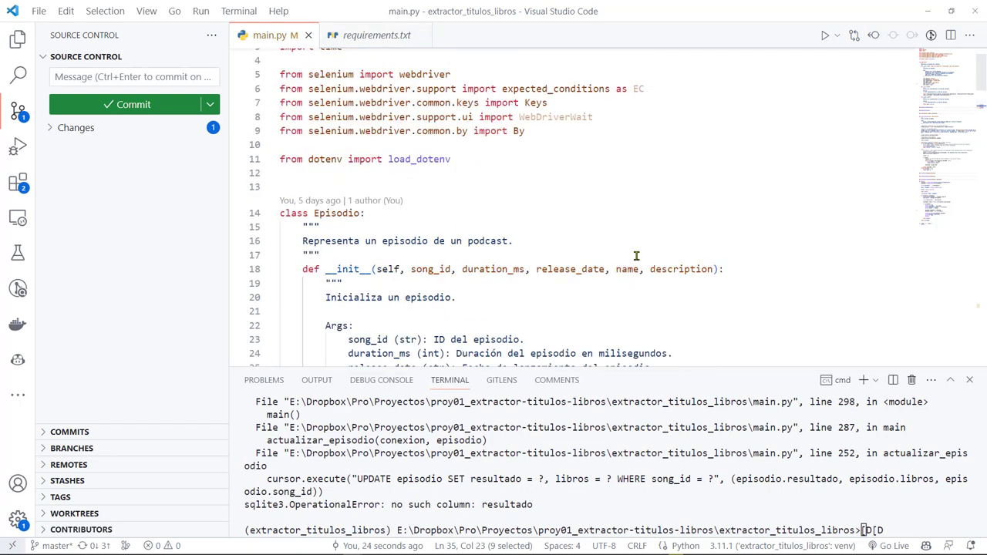
click(274, 265)
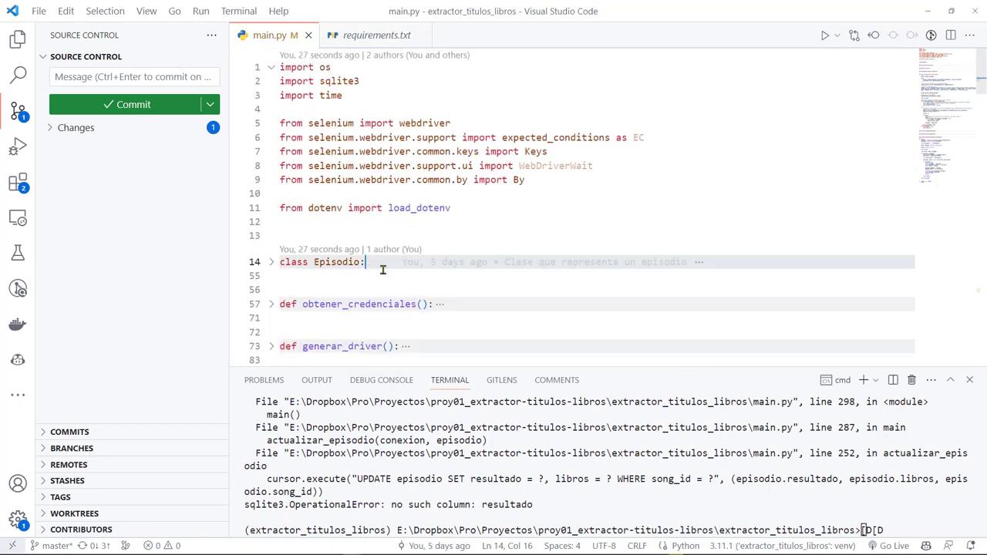
Unfold the actualizar_episodio function to reach its UPDATE query
scroll(455, 282, down, 10)
scroll(478, 264, down, 8)
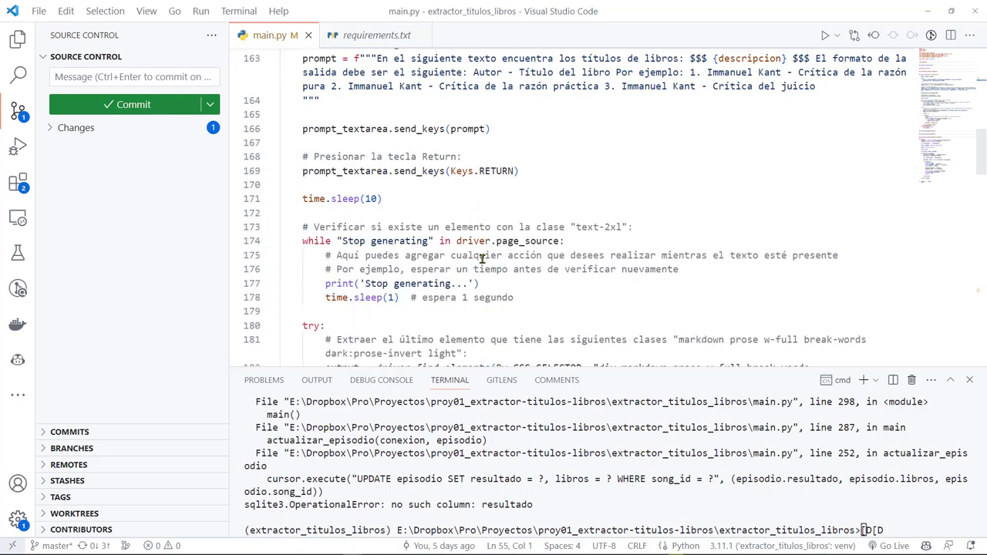
scroll(351, 262, down, 3)
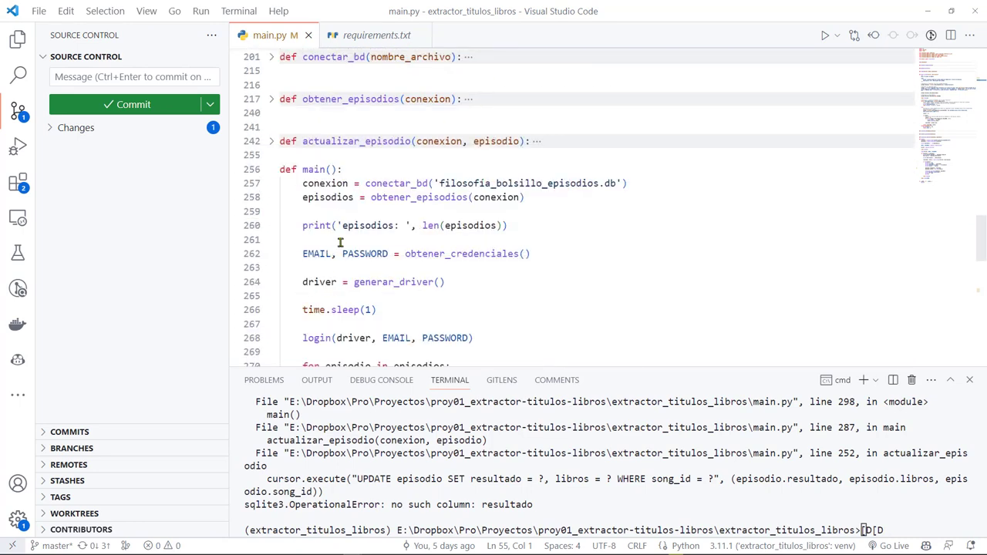
scroll(316, 145, down, 2)
scroll(359, 154, up, 2)
click(270, 141)
scroll(497, 209, down, 3)
scroll(497, 210, up, 1)
Change resultado to respuesta in the UPDATE statement on line 252
double_click(529, 209)
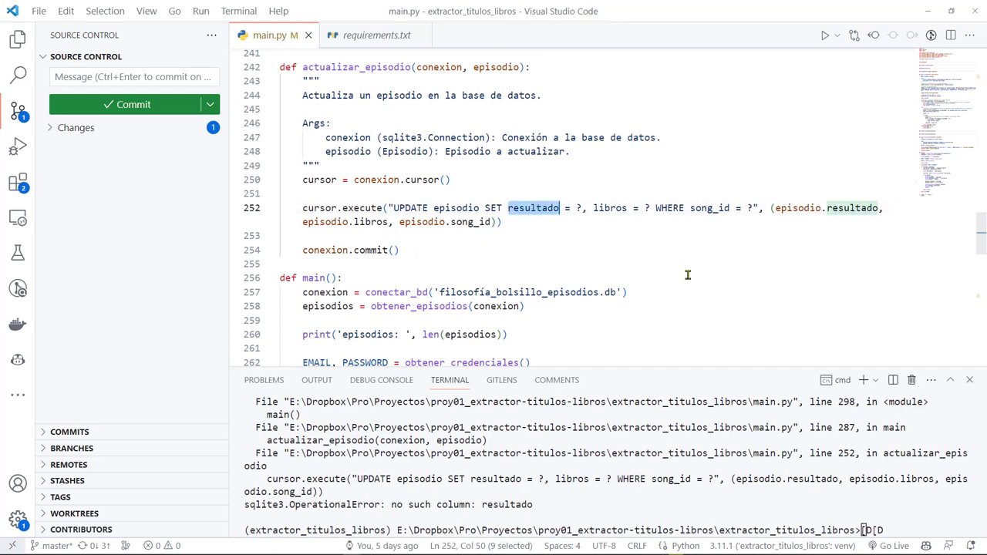
text(respuest)
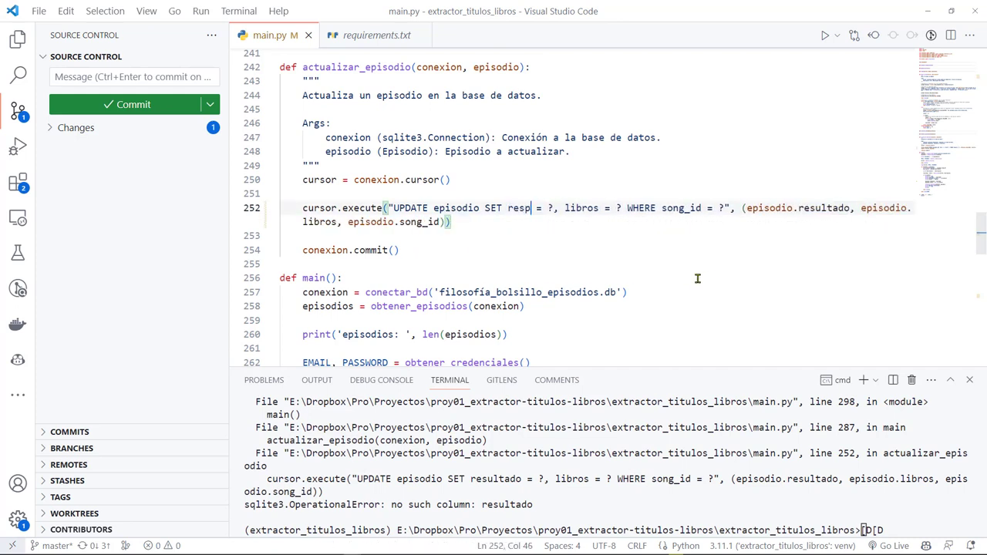
text(a)
click(697, 278)
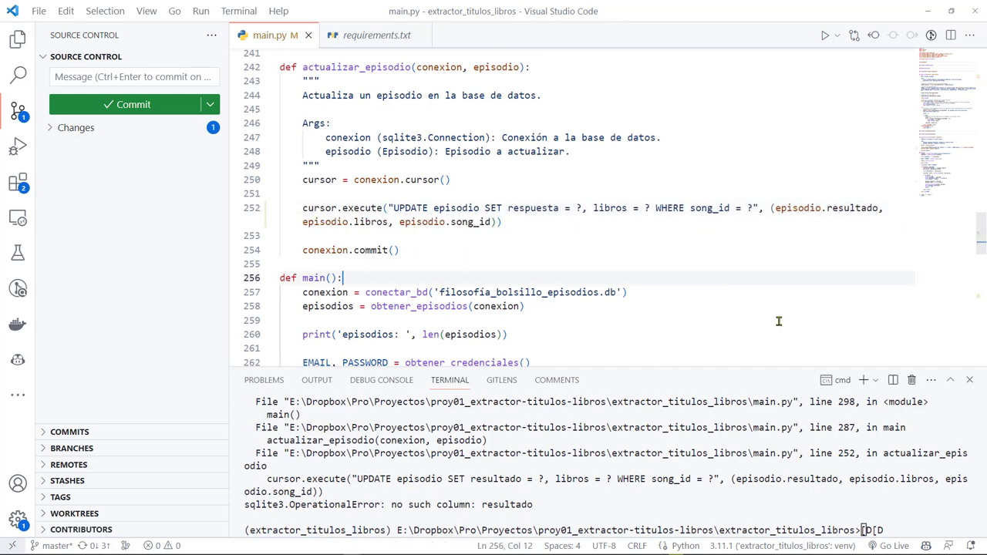
Rerun python main.py in the terminal, which reports episodios: 108
click(895, 510)
key(Return)
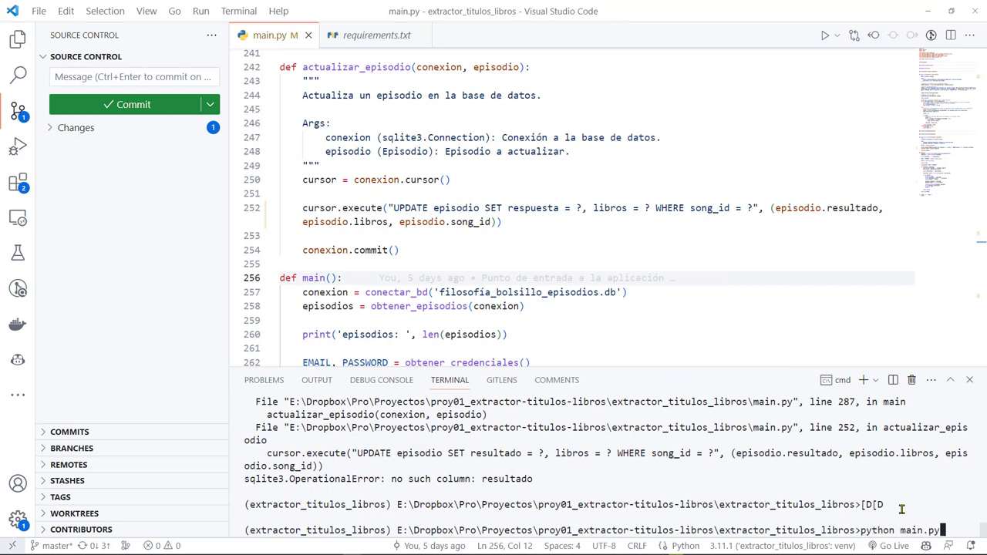
key(Return)
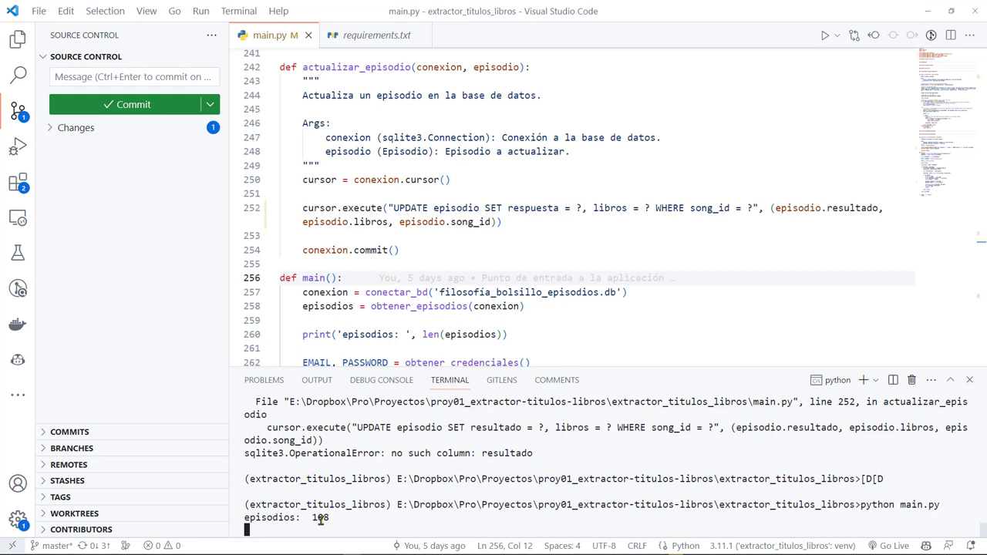
drag(330, 518, 248, 518)
click(399, 522)
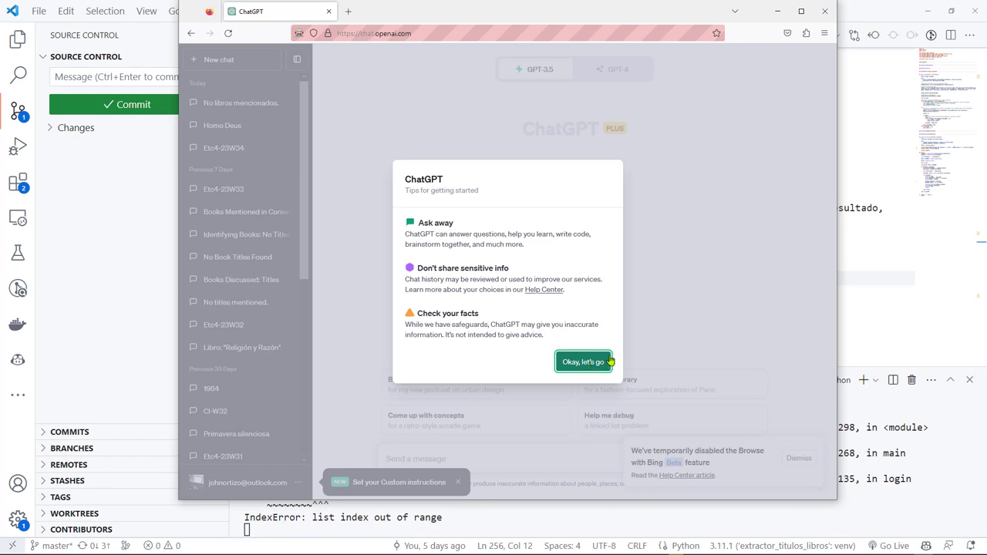
Dismiss ChatGPT's getting-started tips dialog with 'Okay, let's go'
click(801, 11)
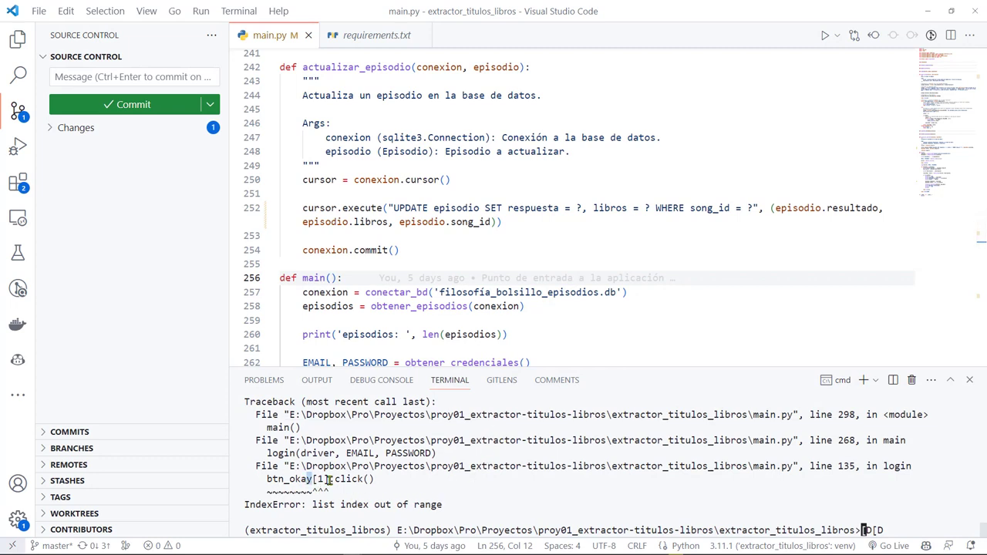
Rerun python main.py from a fresh terminal prompt and copy the project folder path
key(Return)
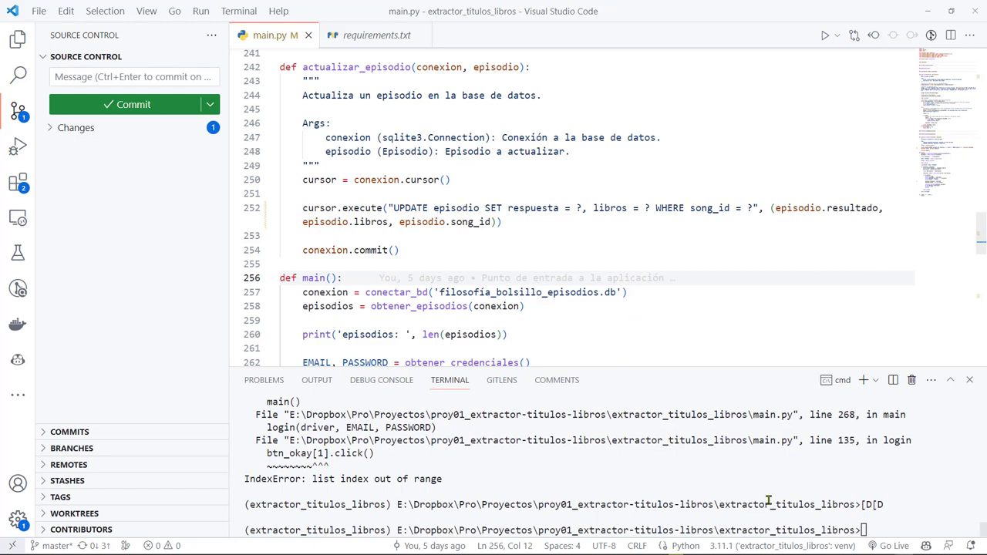
text(python main.py)
key(Return)
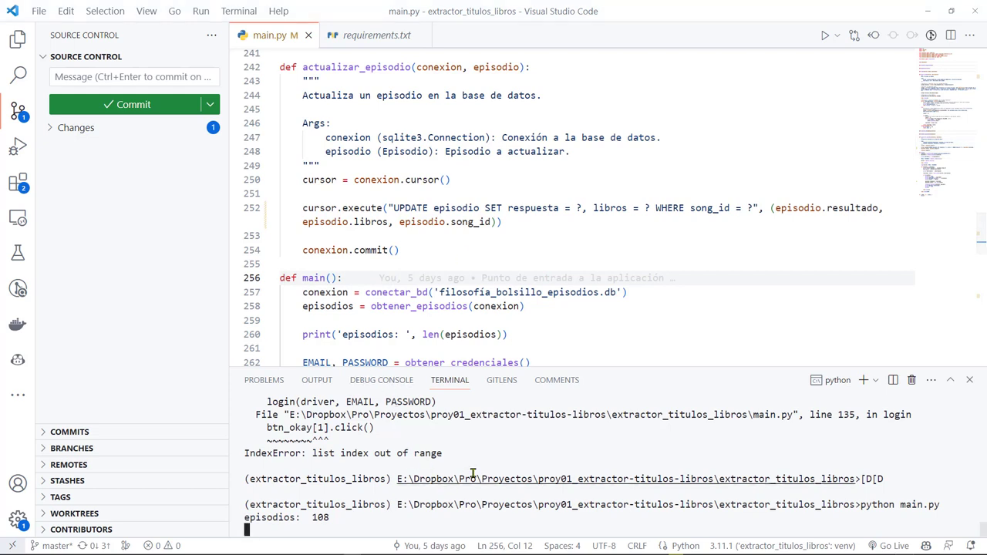
drag(394, 479, 865, 479)
key(ctrl+c)
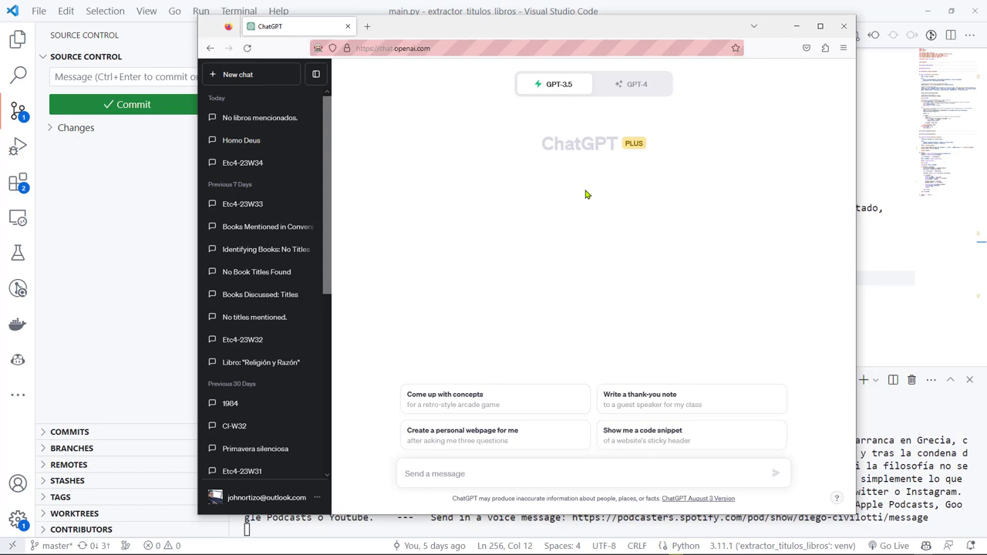
Paste and send the episode's book-title prompt to ChatGPT, then send it again
key(ctrl+v)
key(Return)
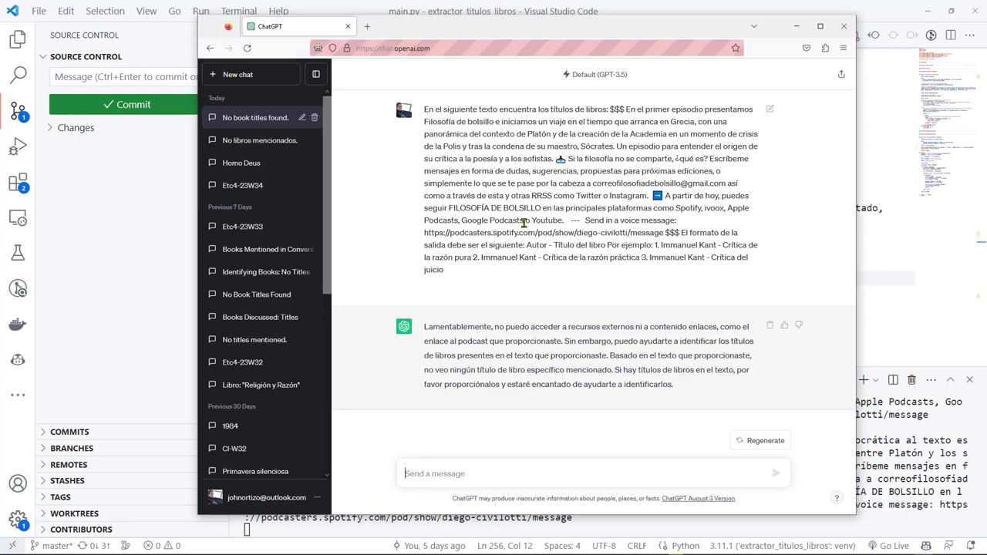
key(ctrl+v)
key(Return)
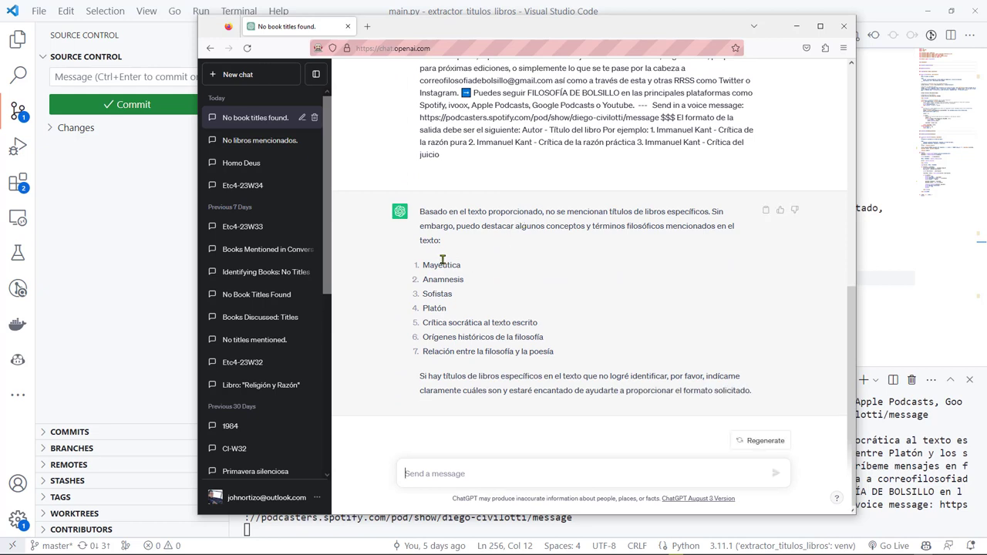
Highlight the reply's list of concepts, then bring the VS Code terminal back to front
drag(437, 280, 589, 342)
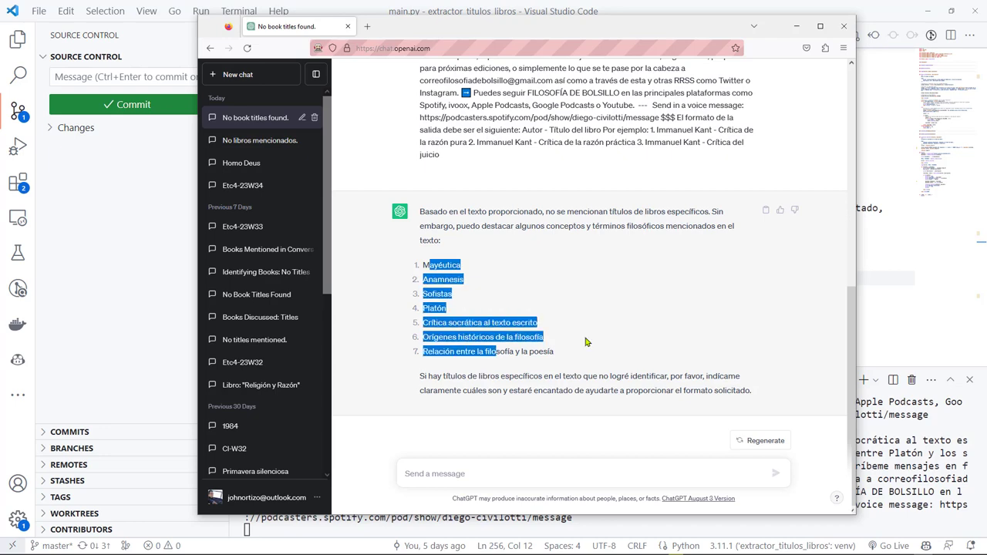
click(589, 342)
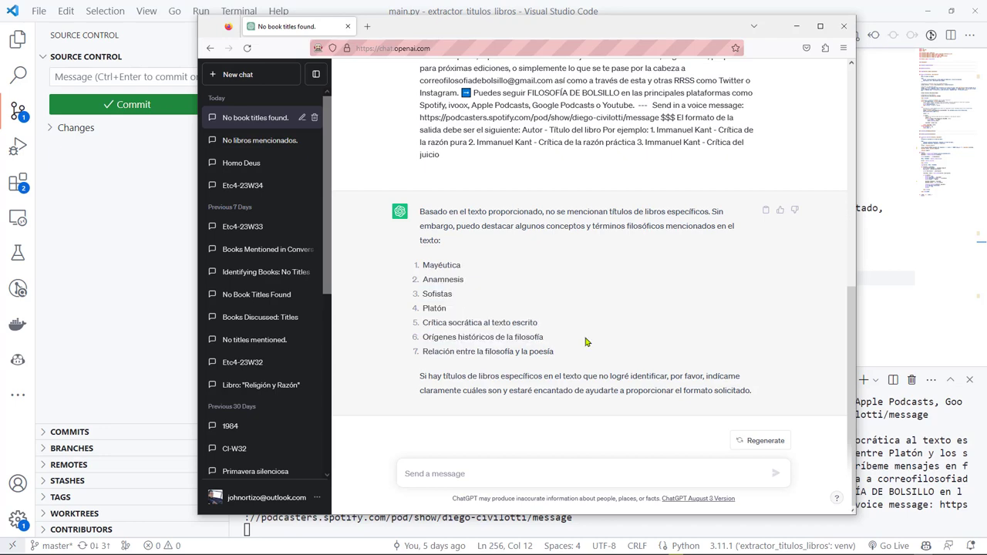
click(604, 516)
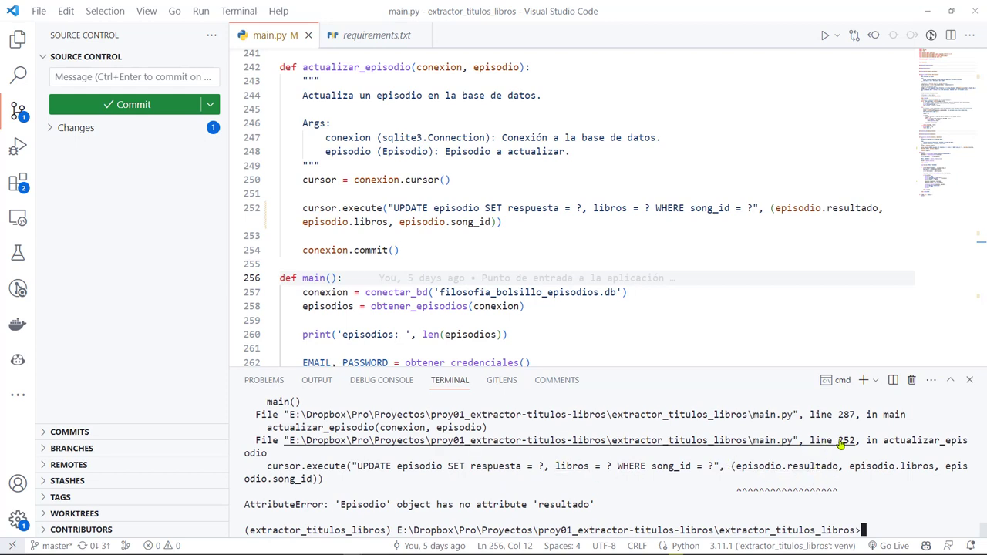
Replace resultado with respuesta on traceback line 252 and stage main.py
ctrl+click(898, 441)
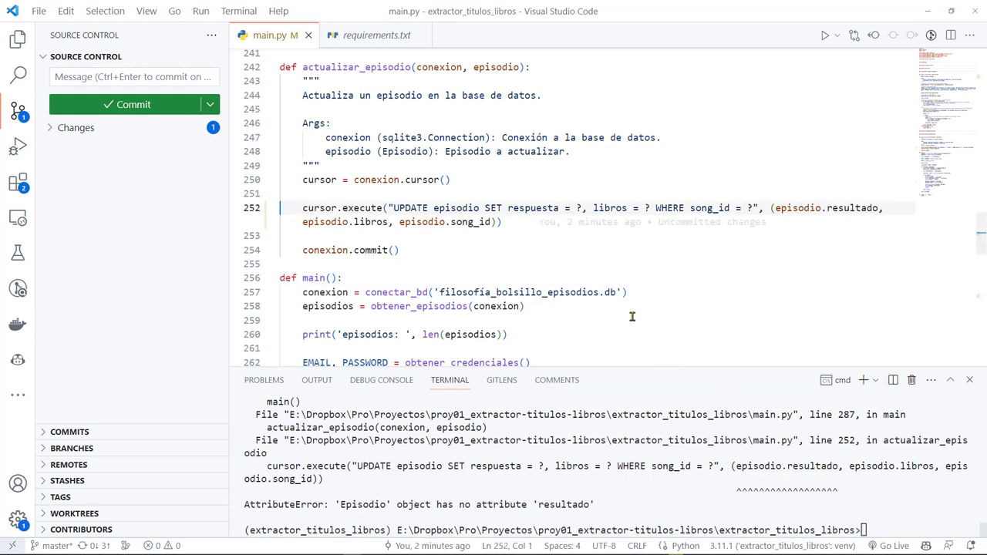
double_click(854, 208)
text(respuesta)
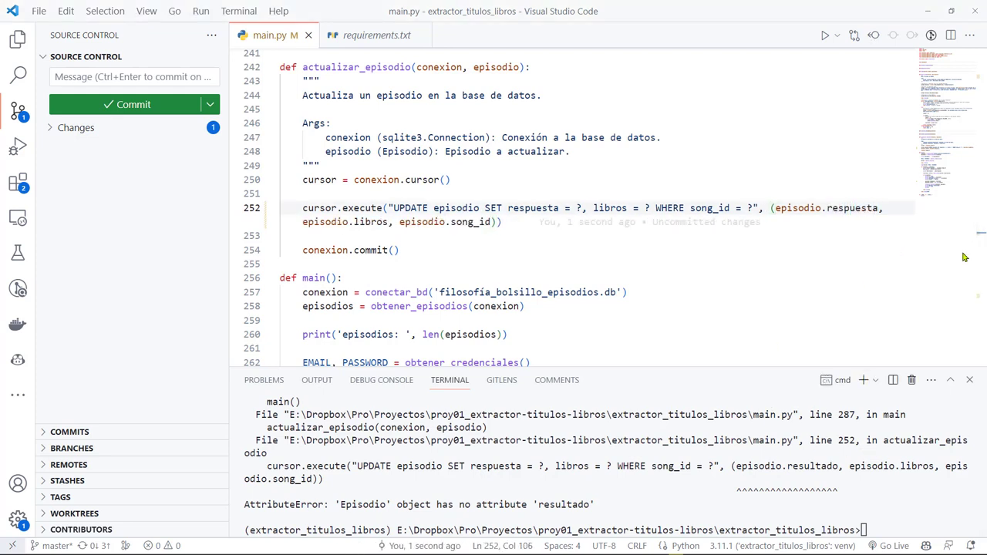
click(865, 530)
text(p)
click(528, 222)
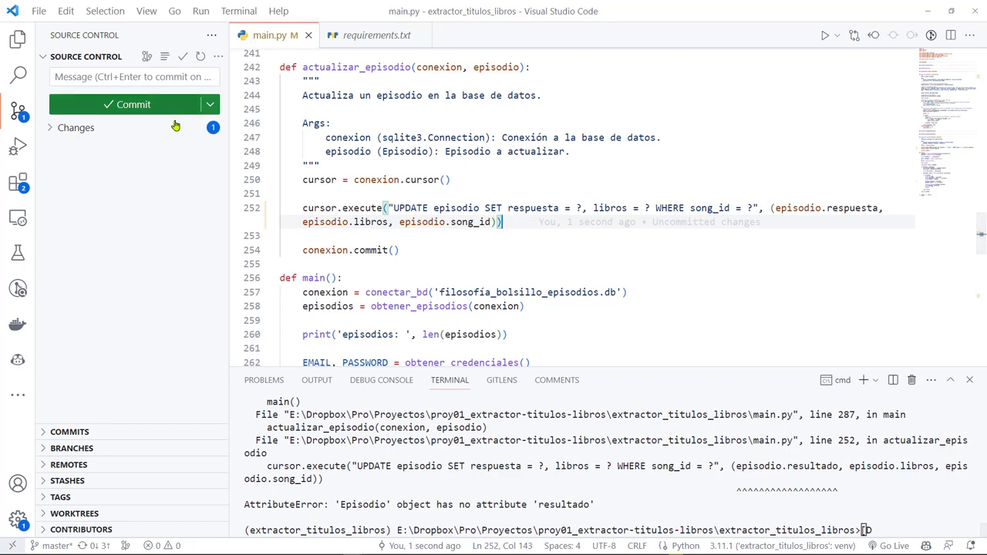
click(66, 127)
click(195, 128)
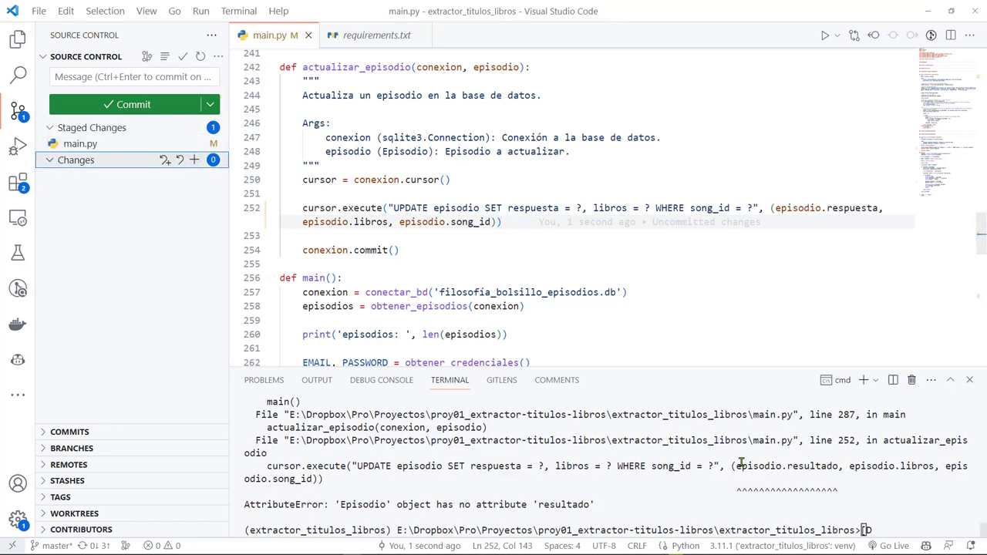
Rerun python main.py and commit with message 'Actualización del resultado de un episodio'
click(865, 531)
text(ython main.py)
key(Return)
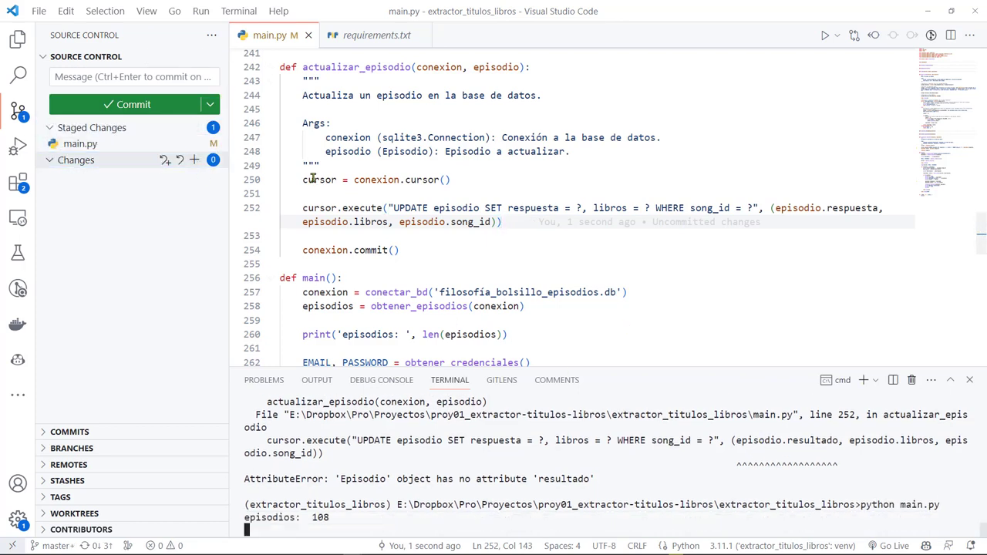
click(146, 77)
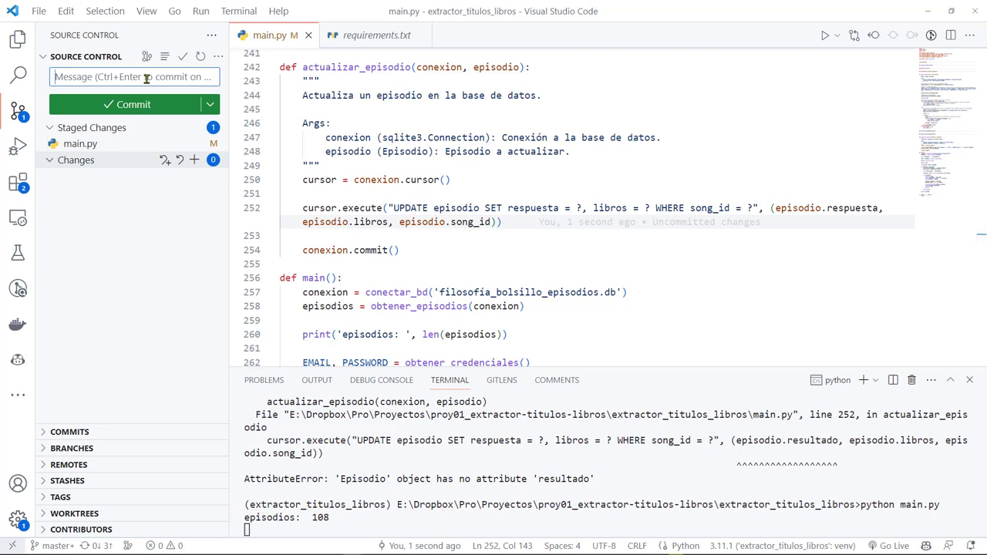
text(Actualización del)
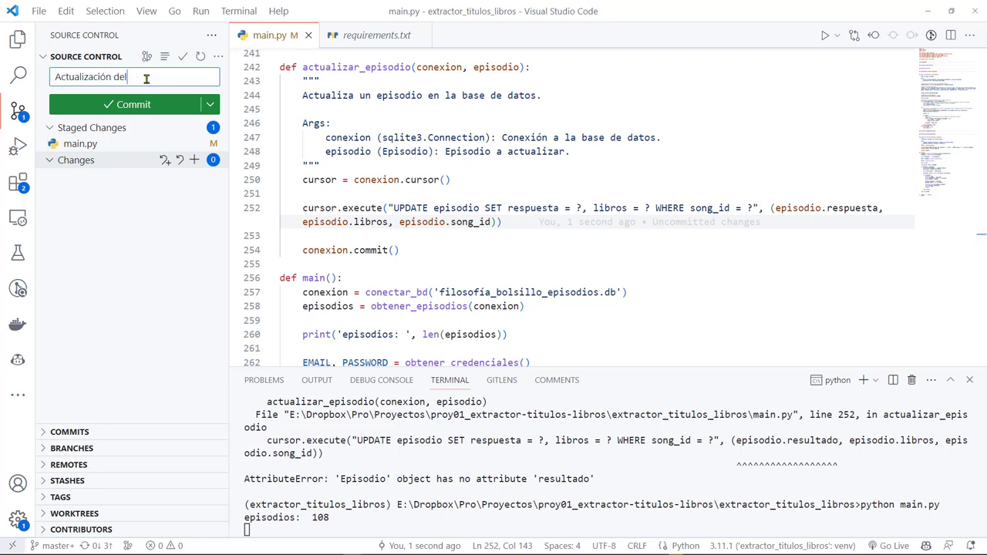
text( resultado de un episodio)
key(ctrl+Return)
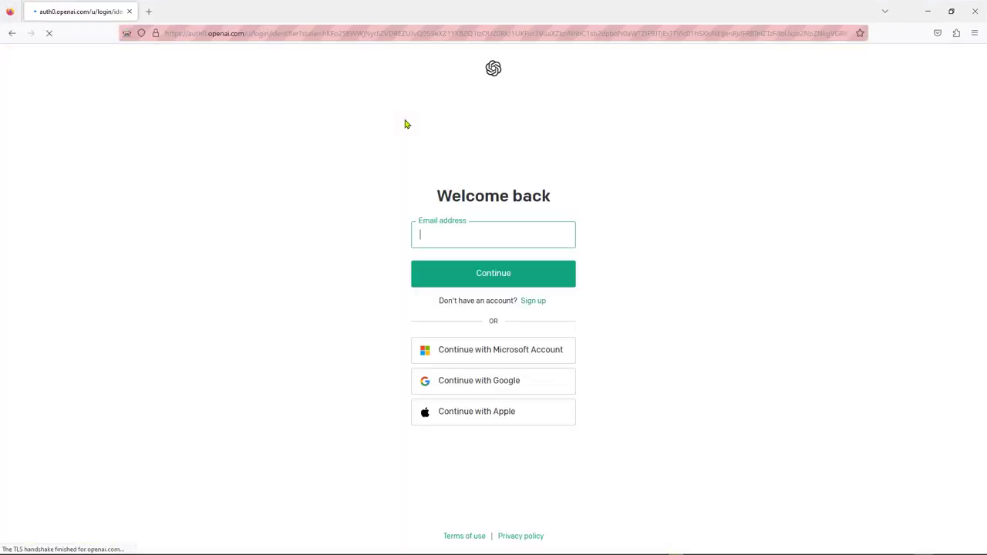
Log in with the account e-mail and password, then send the episode's book-title prompt
key(Return)
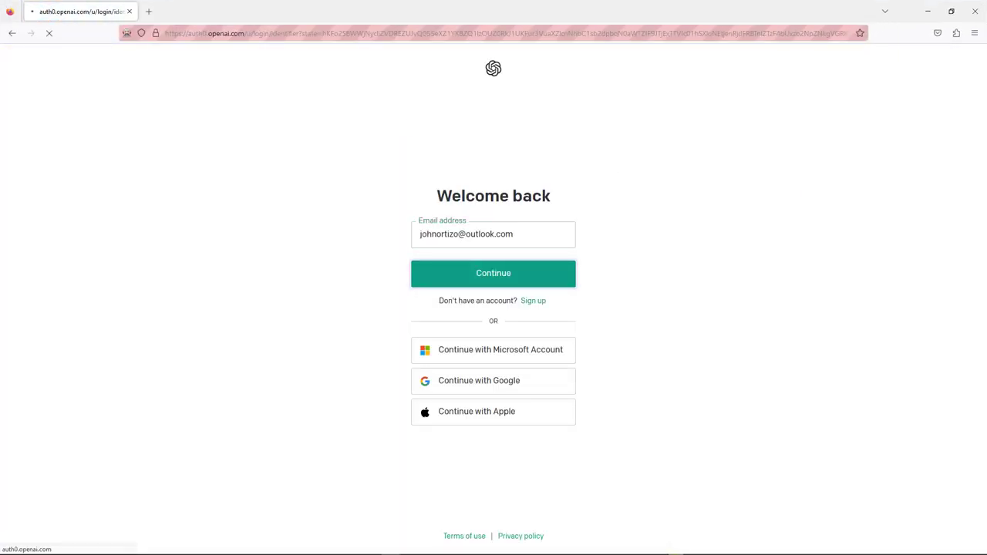
text(•••••••••••••)
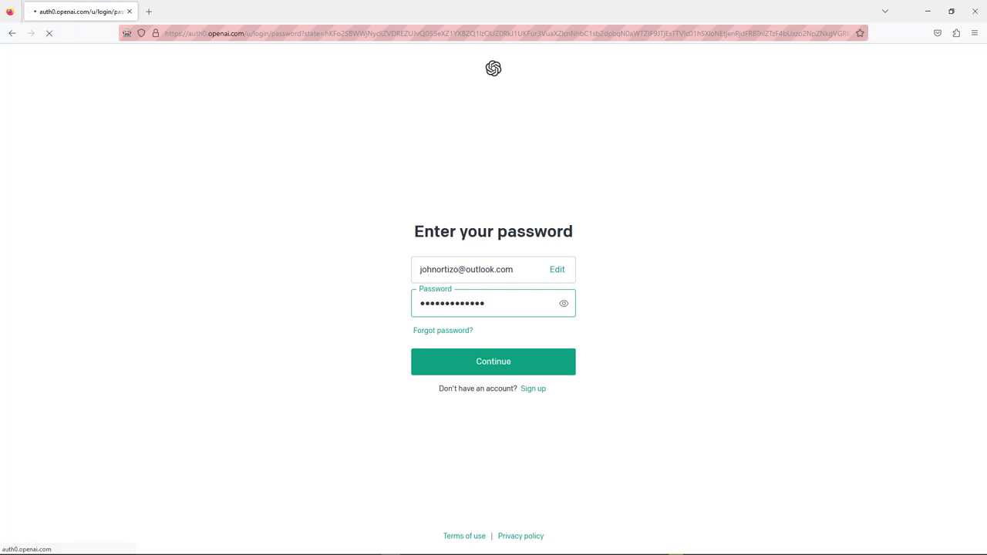
key(Return)
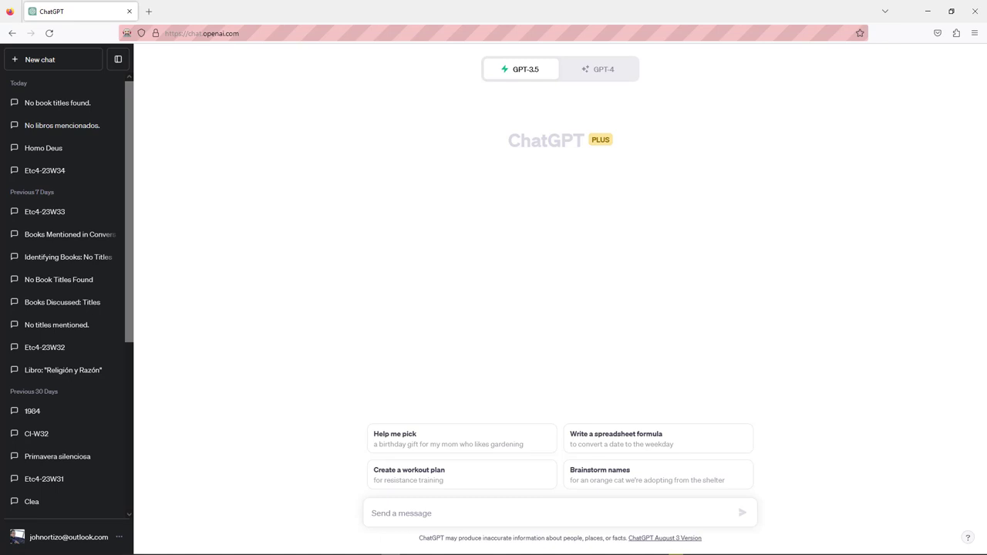
key(ctrl+v)
key(Return)
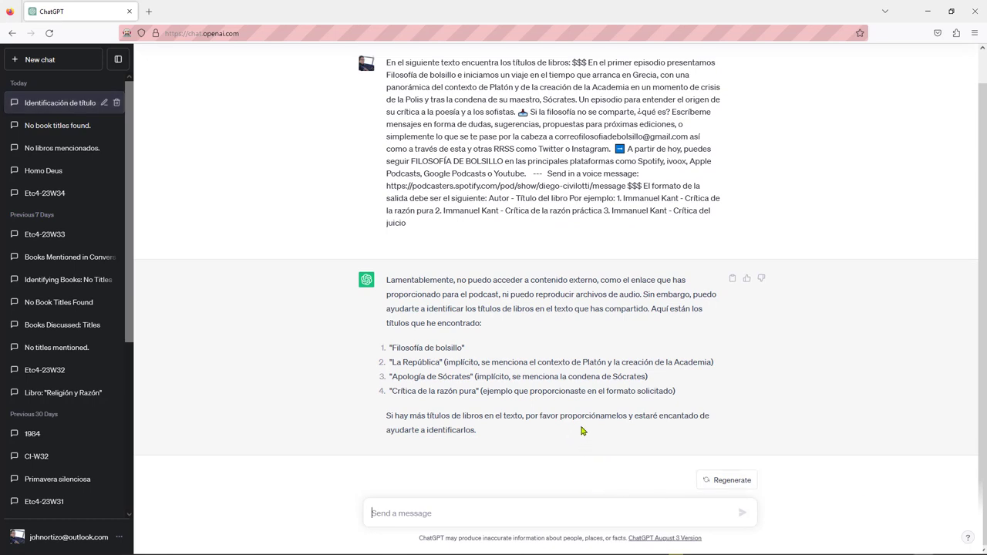
Copy the four printed book titles from the terminal and switch to DB Browser for SQLite
scroll(584, 421, up, 1)
scroll(578, 428, down, 1)
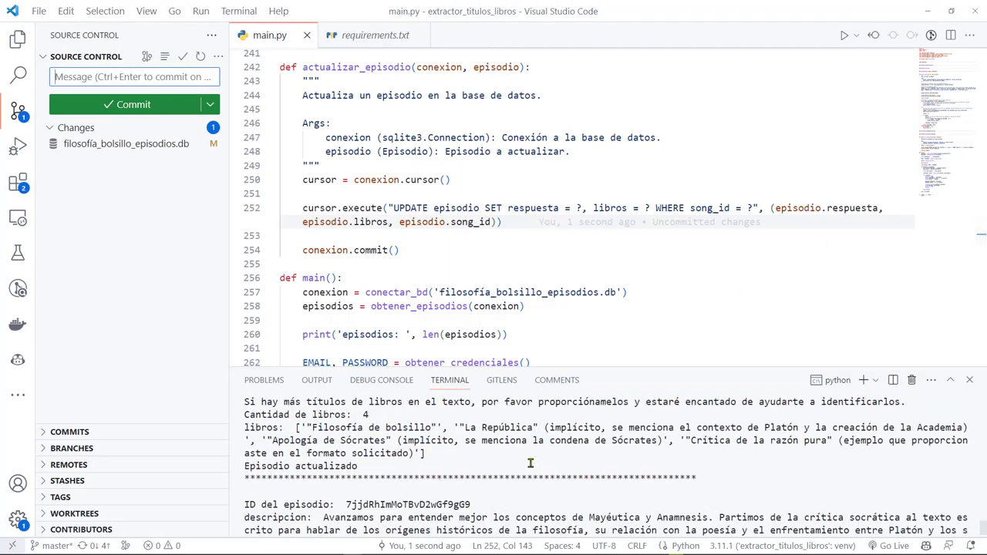
click(289, 415)
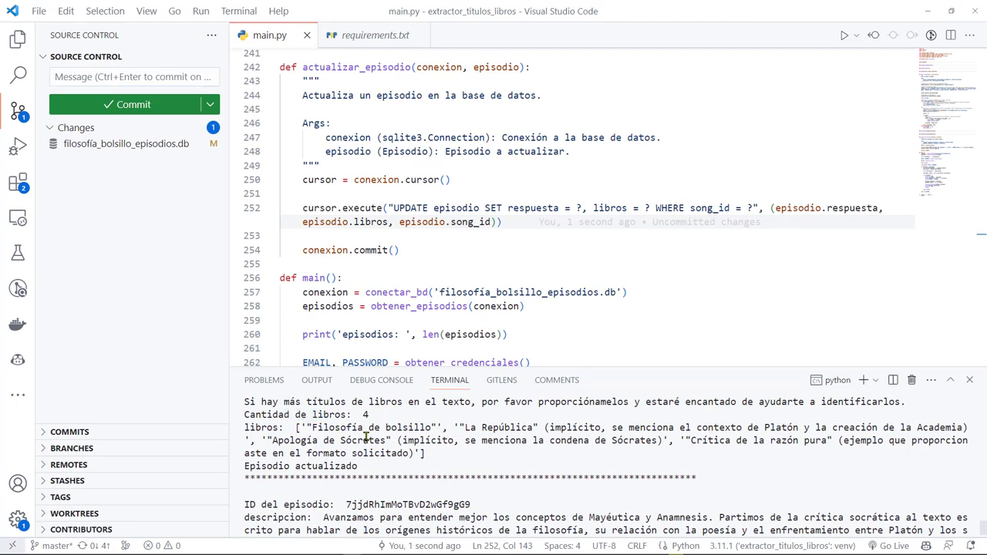
drag(314, 427, 466, 462)
key(ctrl+c)
key(alt+Tab)
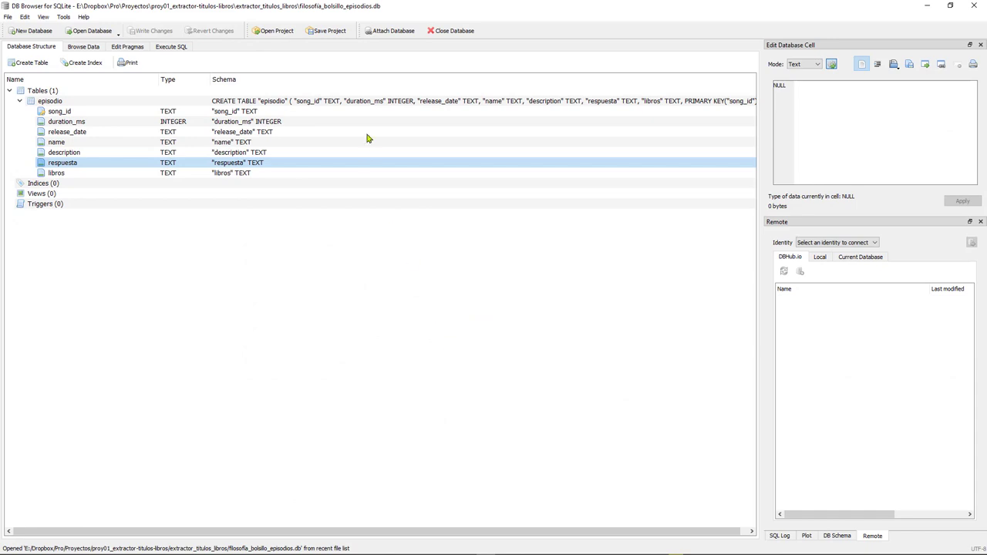
Reopen the episodes database and read row 1's stored respuesta text in Browse Data
click(451, 30)
key(ctrl+1)
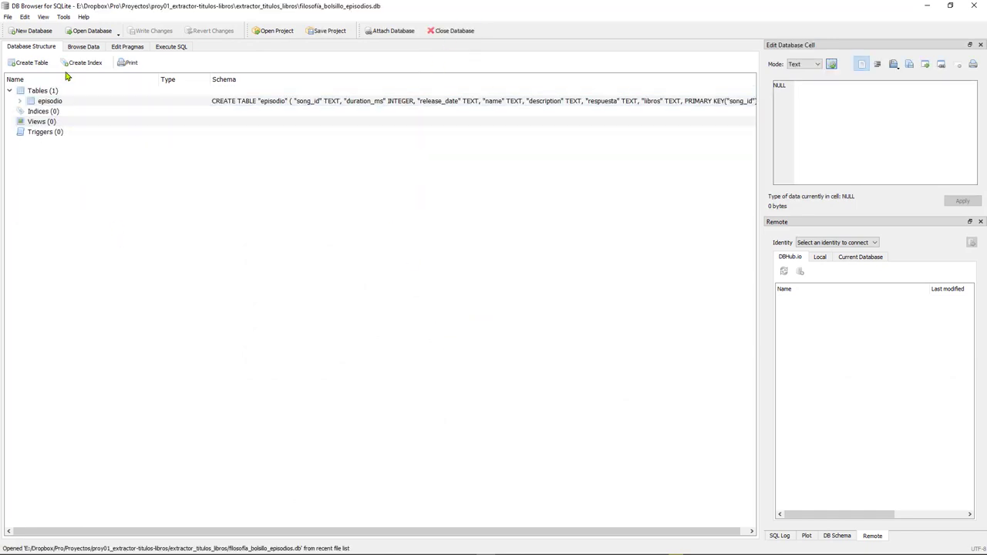
click(83, 46)
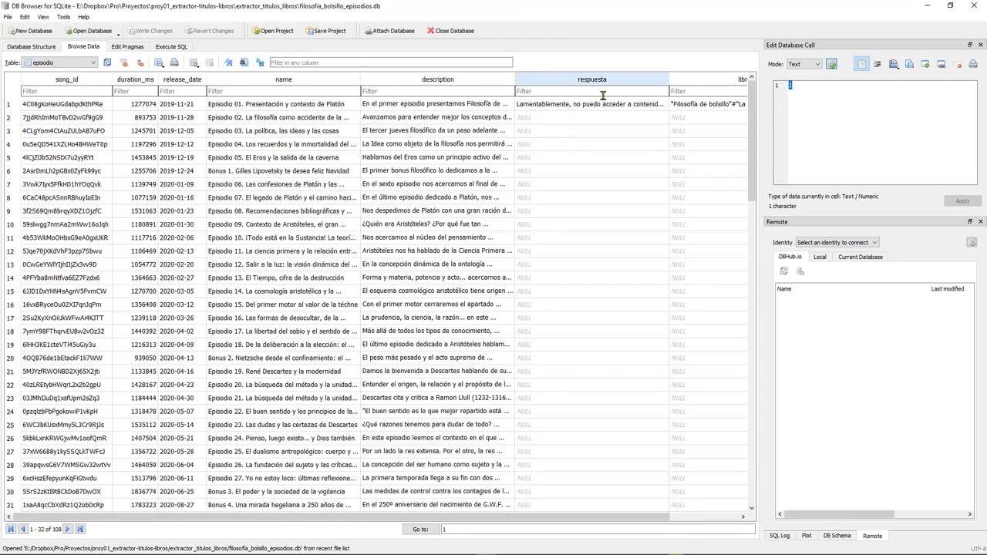
click(638, 106)
click(917, 154)
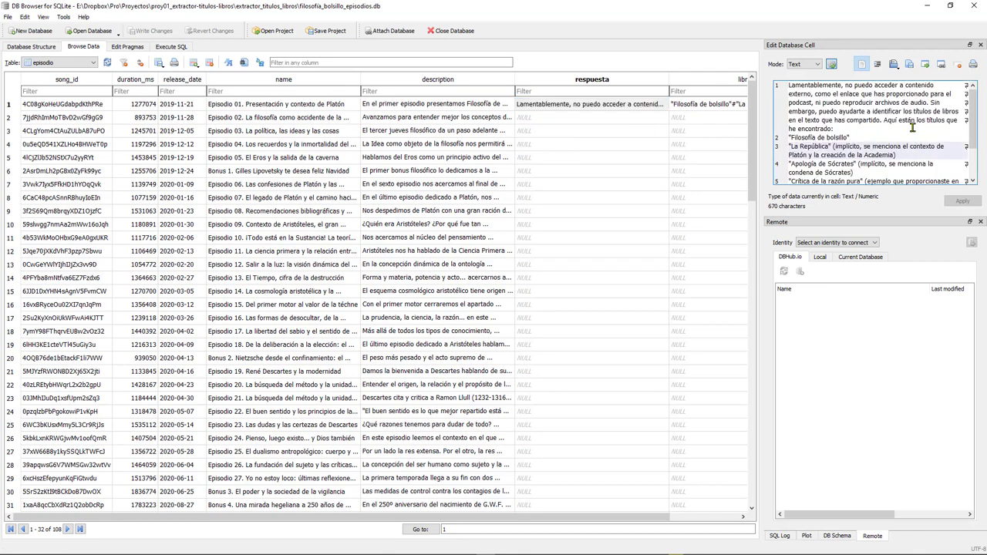
key(ctrl+a)
Inspect row 1's stored libros titles, then close the database so the script can write
click(912, 133)
click(714, 104)
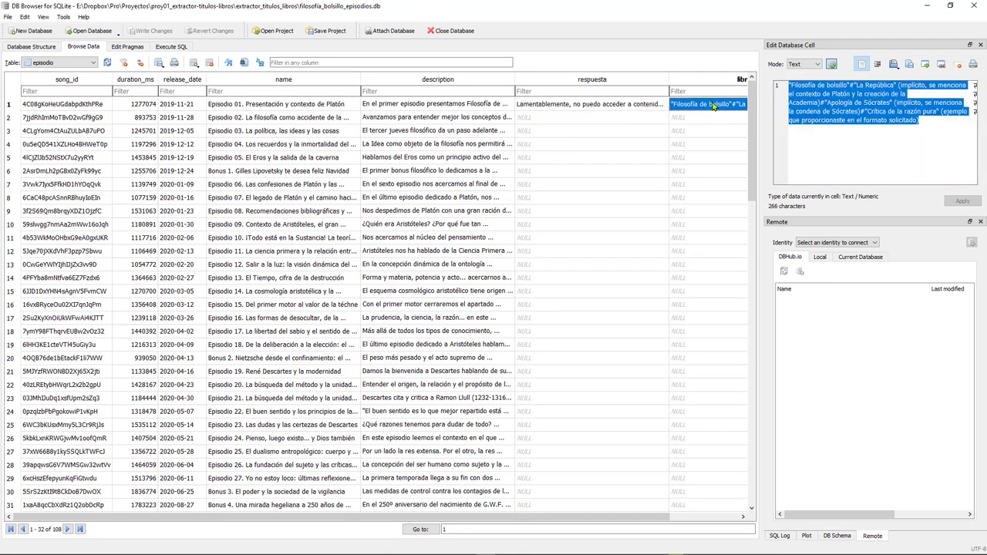
click(924, 122)
drag(924, 122, 789, 85)
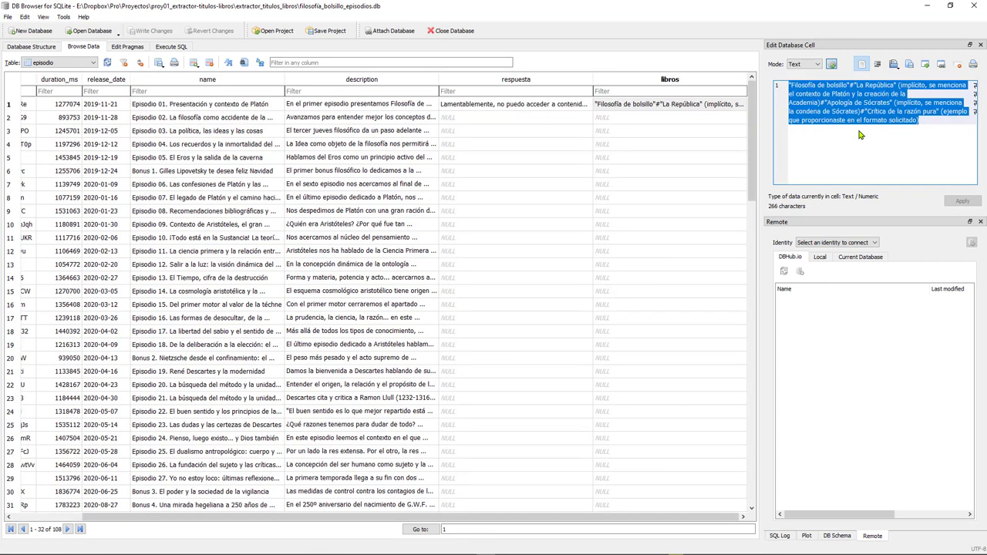
click(858, 132)
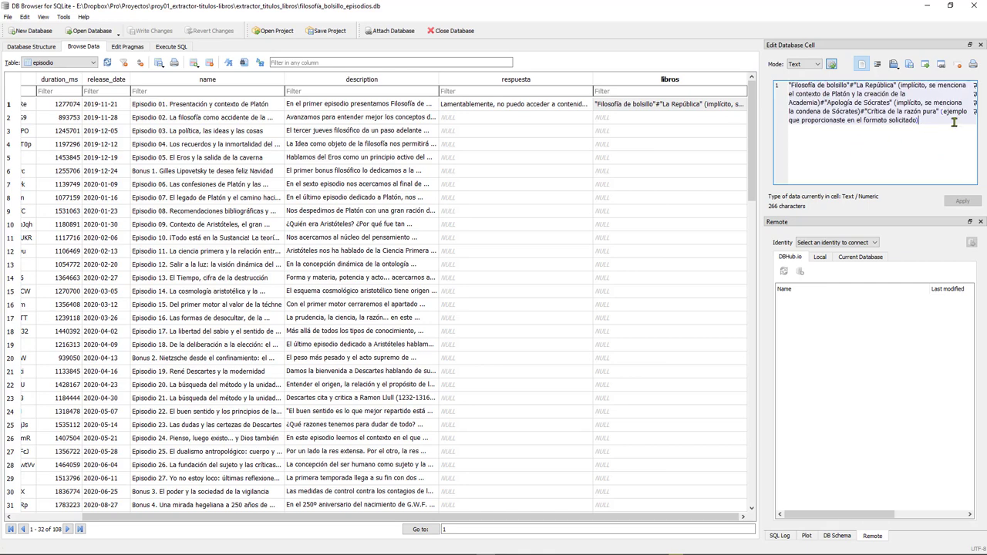
drag(917, 121, 756, 70)
click(823, 139)
click(916, 110)
click(468, 30)
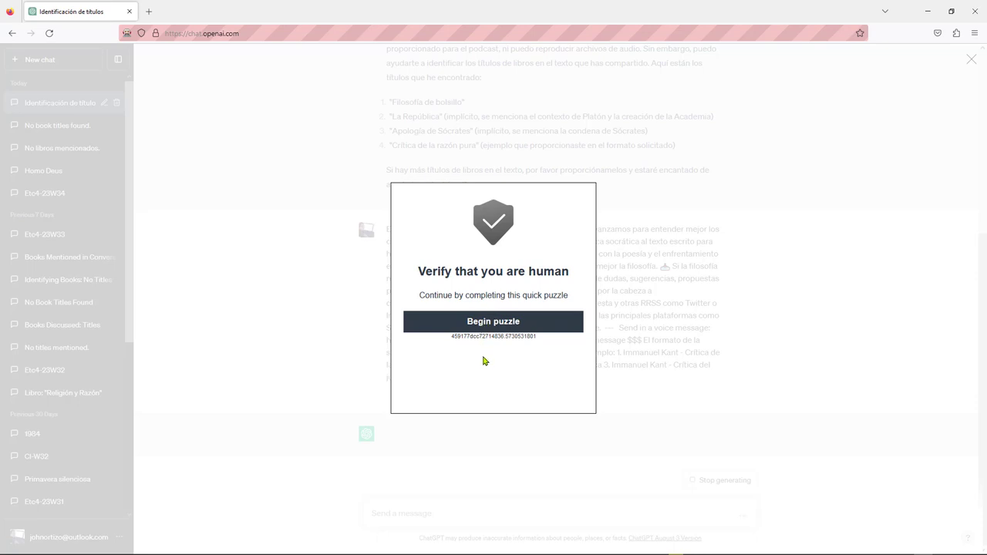
Solve the verification puzzle by picking the four-object image, then highlight the 'Episodio actualizado' output
click(491, 329)
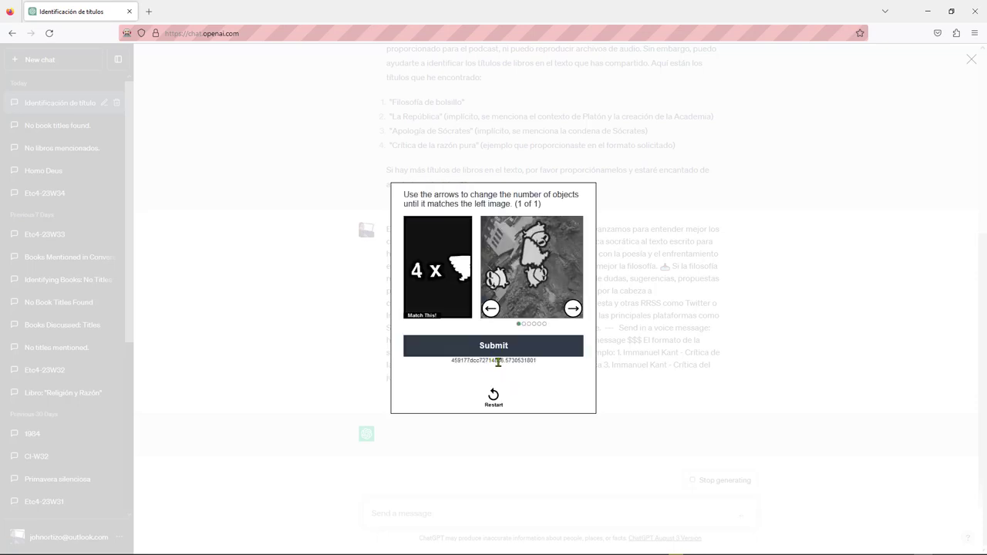
click(575, 312)
click(575, 312)
click(575, 311)
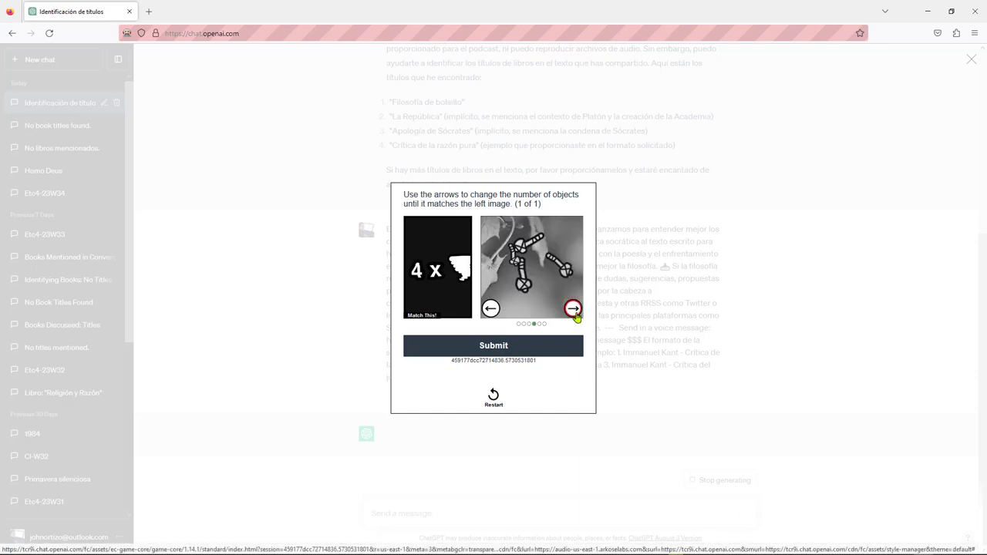
click(574, 310)
click(542, 348)
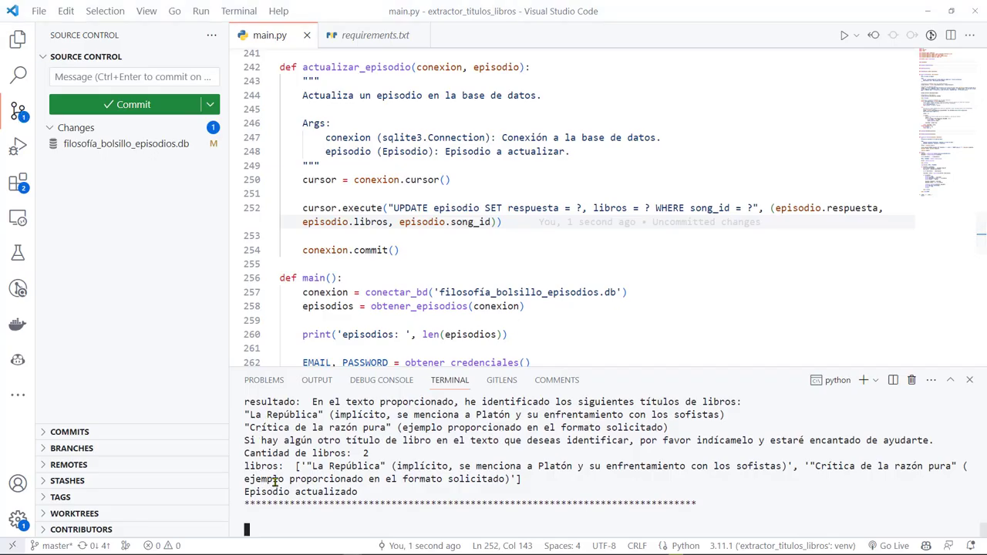
drag(247, 465, 385, 467)
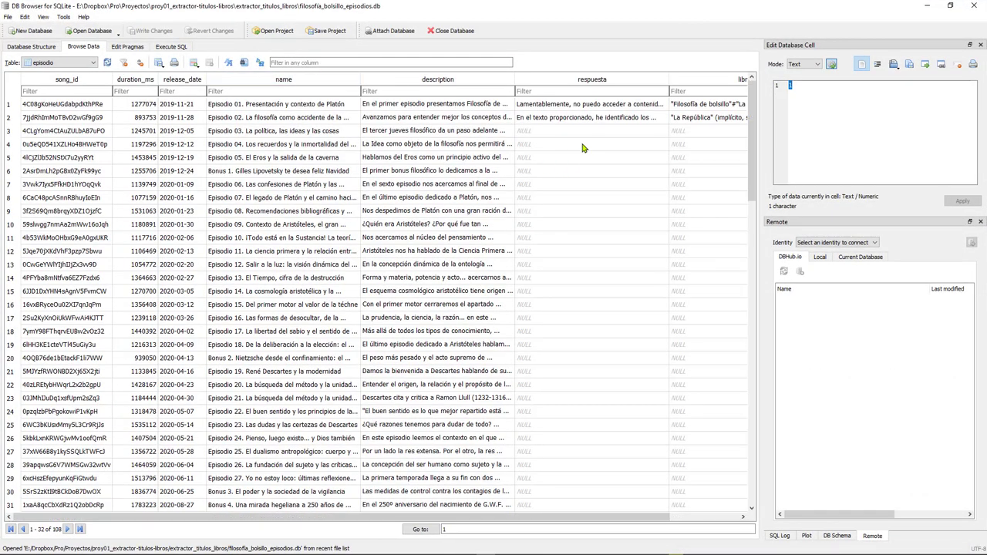
Read row 2's two stored book titles and its respuesta, then return to ChatGPT
click(719, 119)
click(887, 117)
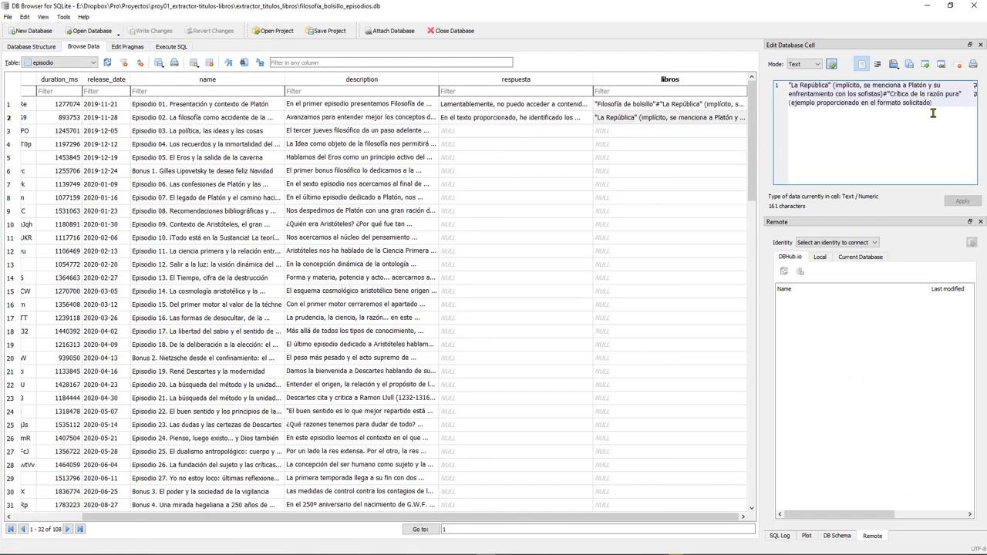
drag(933, 103, 789, 83)
click(924, 117)
click(502, 118)
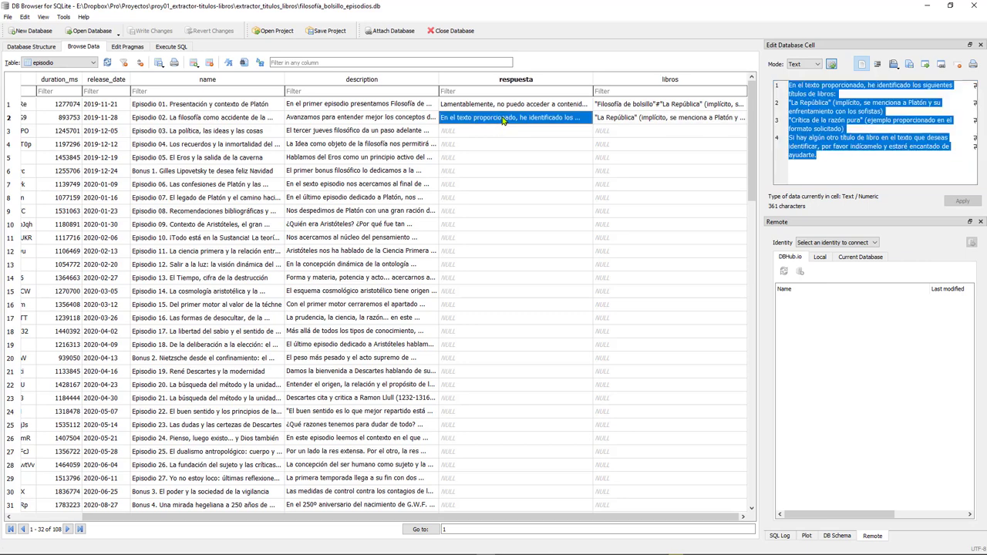
click(626, 120)
click(692, 108)
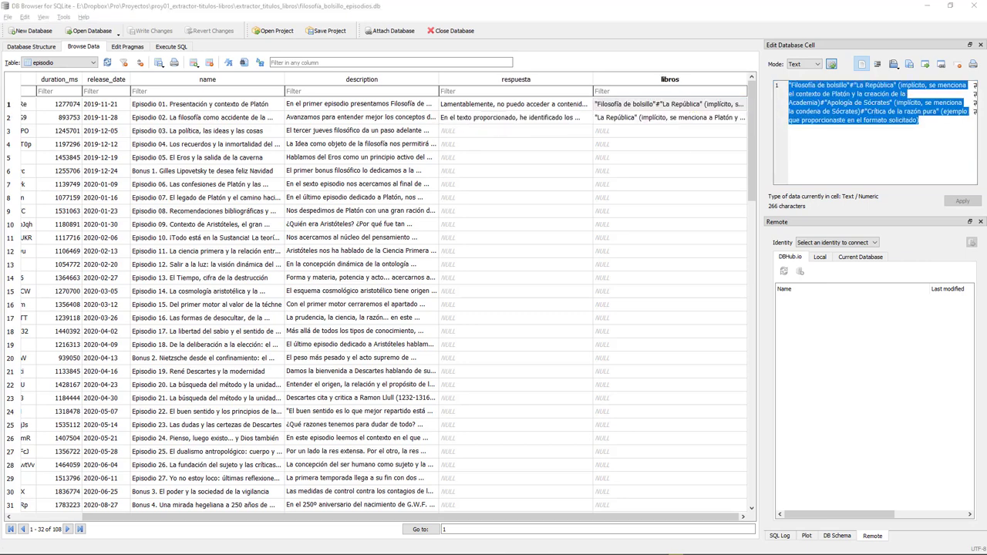
key(alt+Tab)
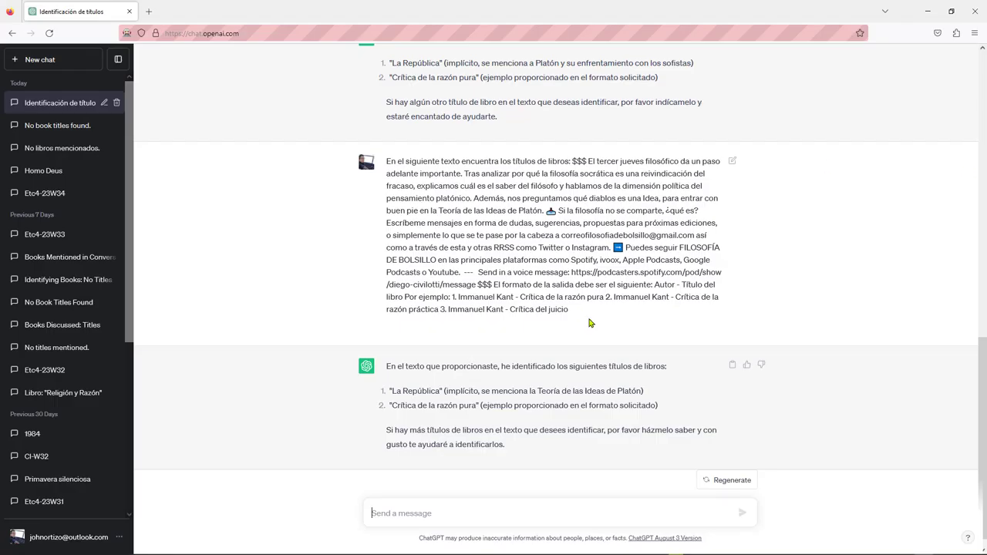
Send the next episode's description to ChatGPT, getting 'Fedón', then switch to DB Browser
scroll(617, 343, down, 1)
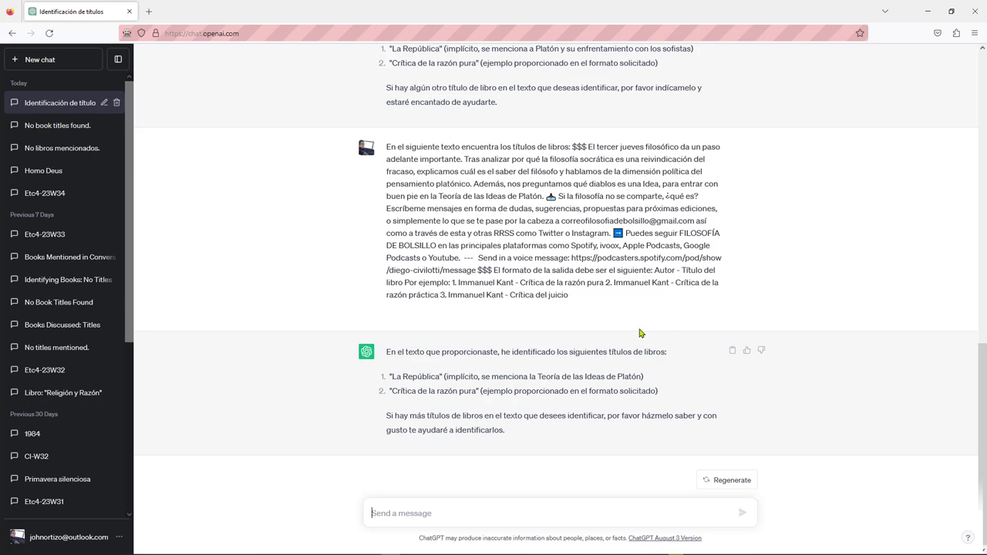
key(ctrl+v)
key(Return)
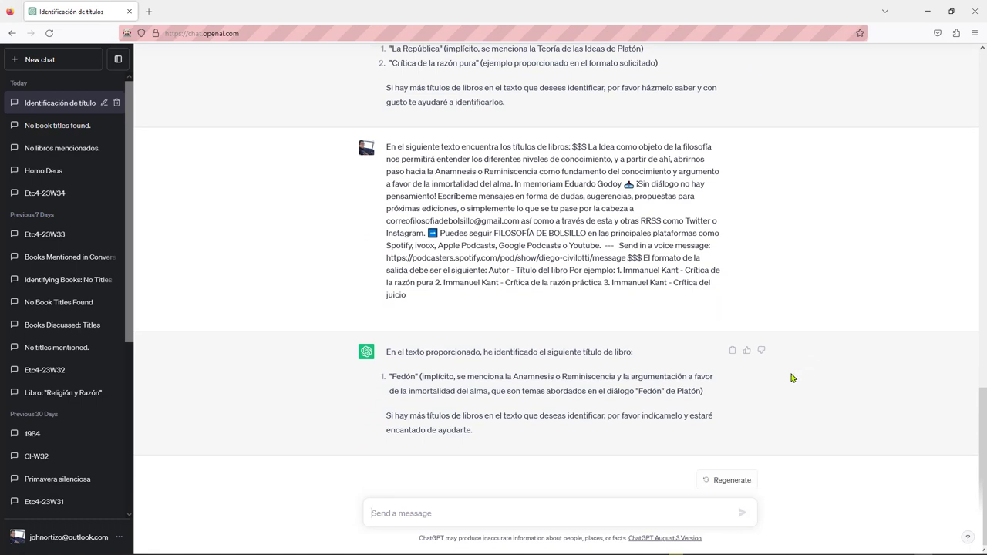
key(alt+Tab)
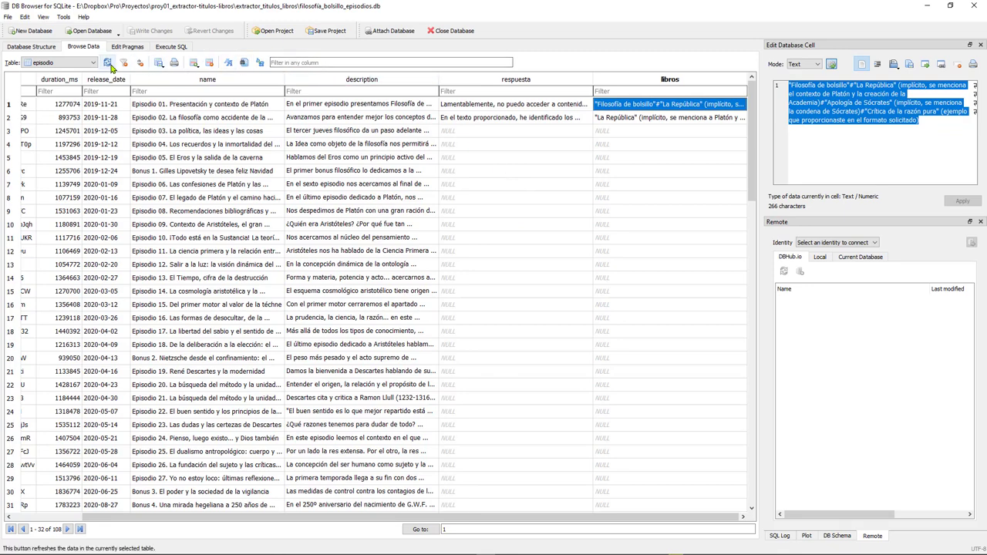
Refresh the episodio table and compare rows 3 and 4's responses and book titles, including Fedón
click(107, 63)
click(580, 130)
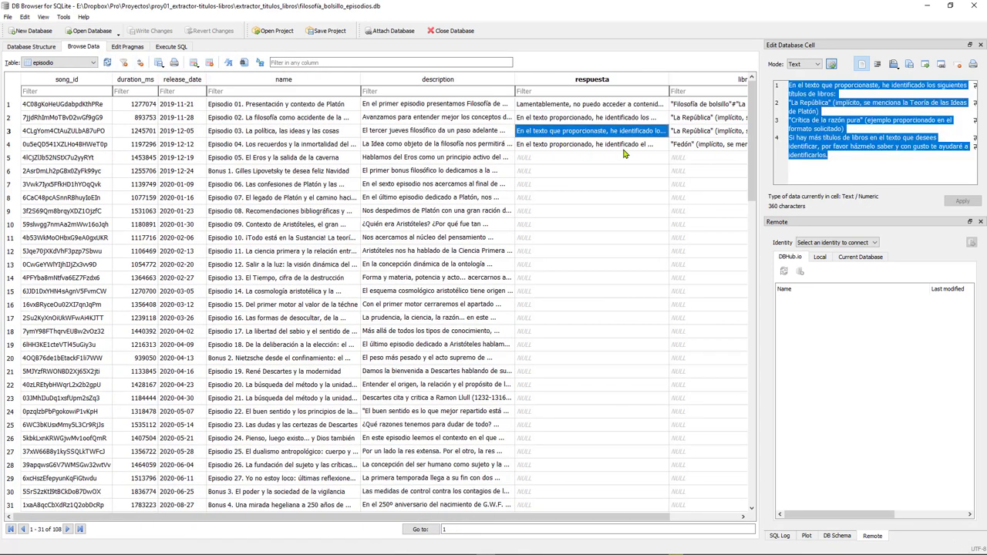
scroll(569, 147, down, 12)
scroll(643, 149, up, 11)
scroll(643, 149, up, 2)
click(735, 143)
click(709, 131)
click(708, 115)
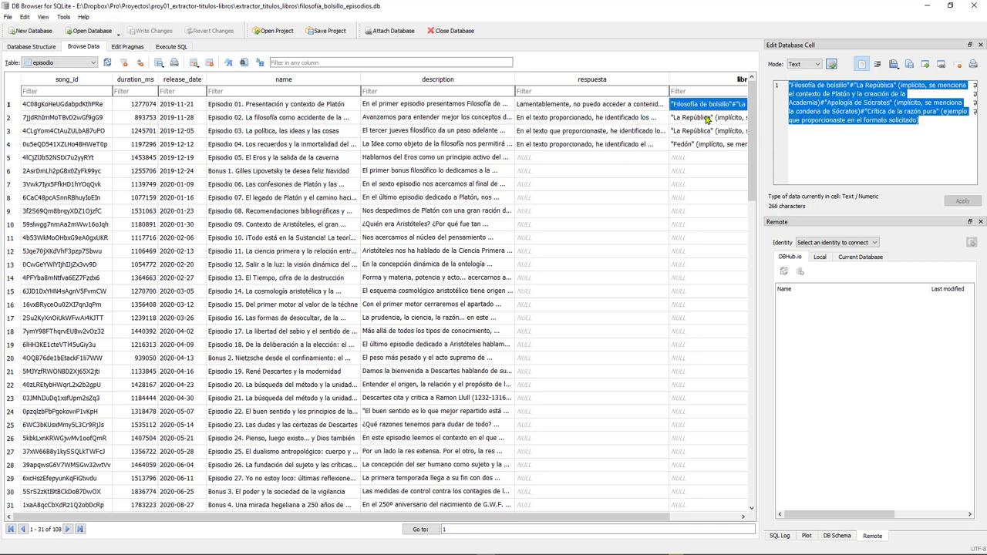
click(701, 131)
click(694, 144)
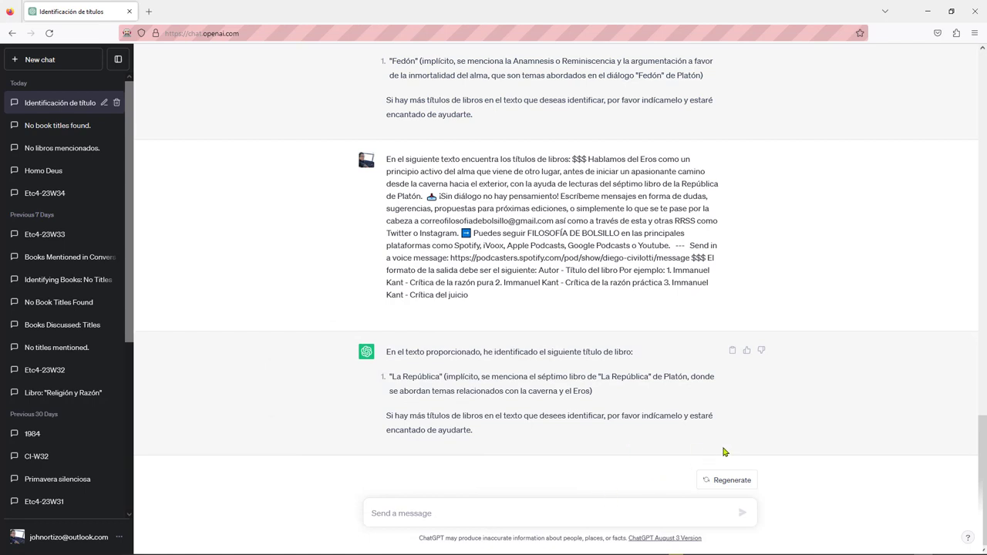
Paste and send the sixth episode's prompt about happiness and hedonism to ChatGPT
scroll(877, 437, up, 1)
scroll(877, 438, down, 1)
key(ctrl+v)
key(Return)
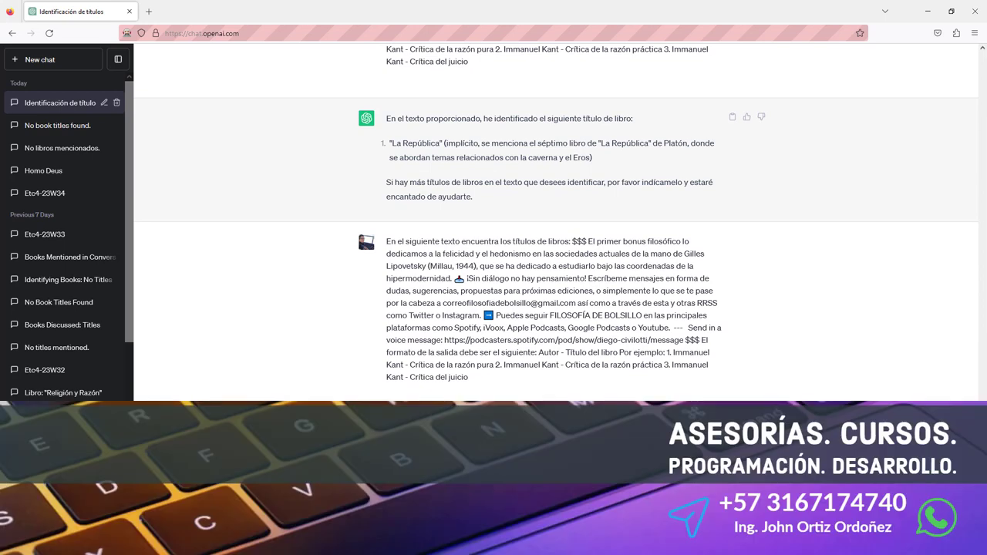